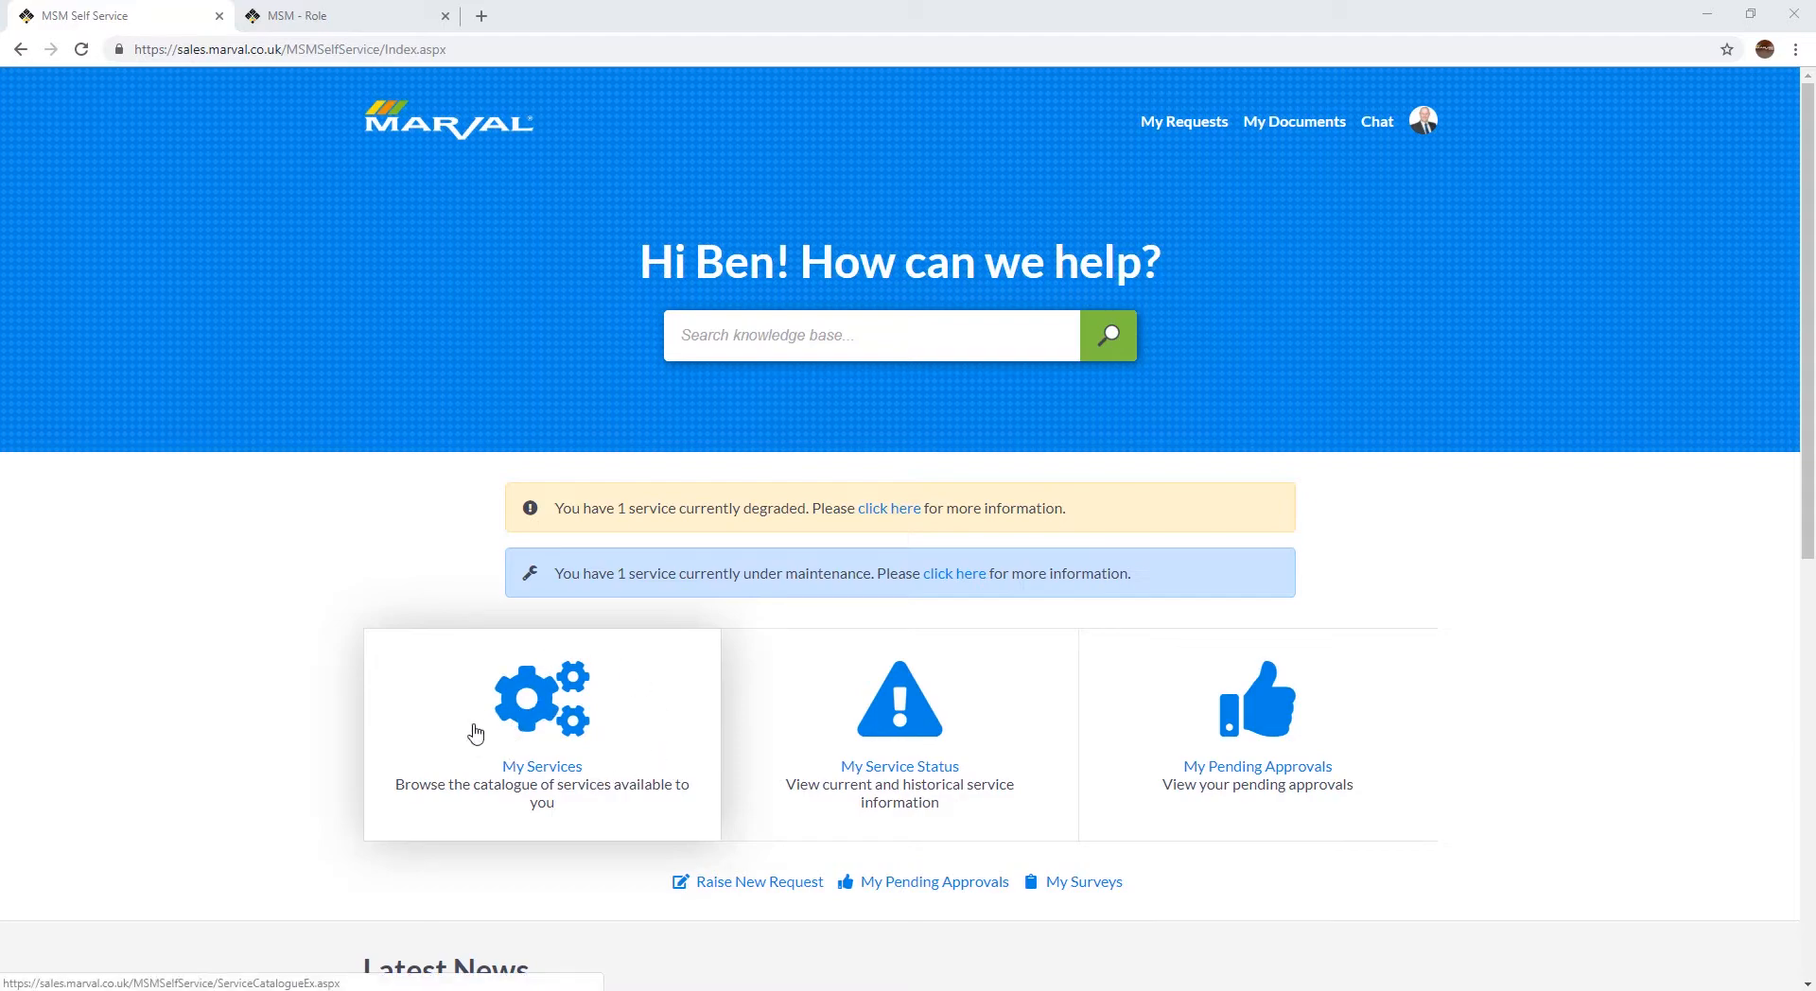
Step: Open a Water System Faults request form from the Facilities services in the service catalogue and read its leak note
{"action": "left_click", "coordinate": [545, 709]}
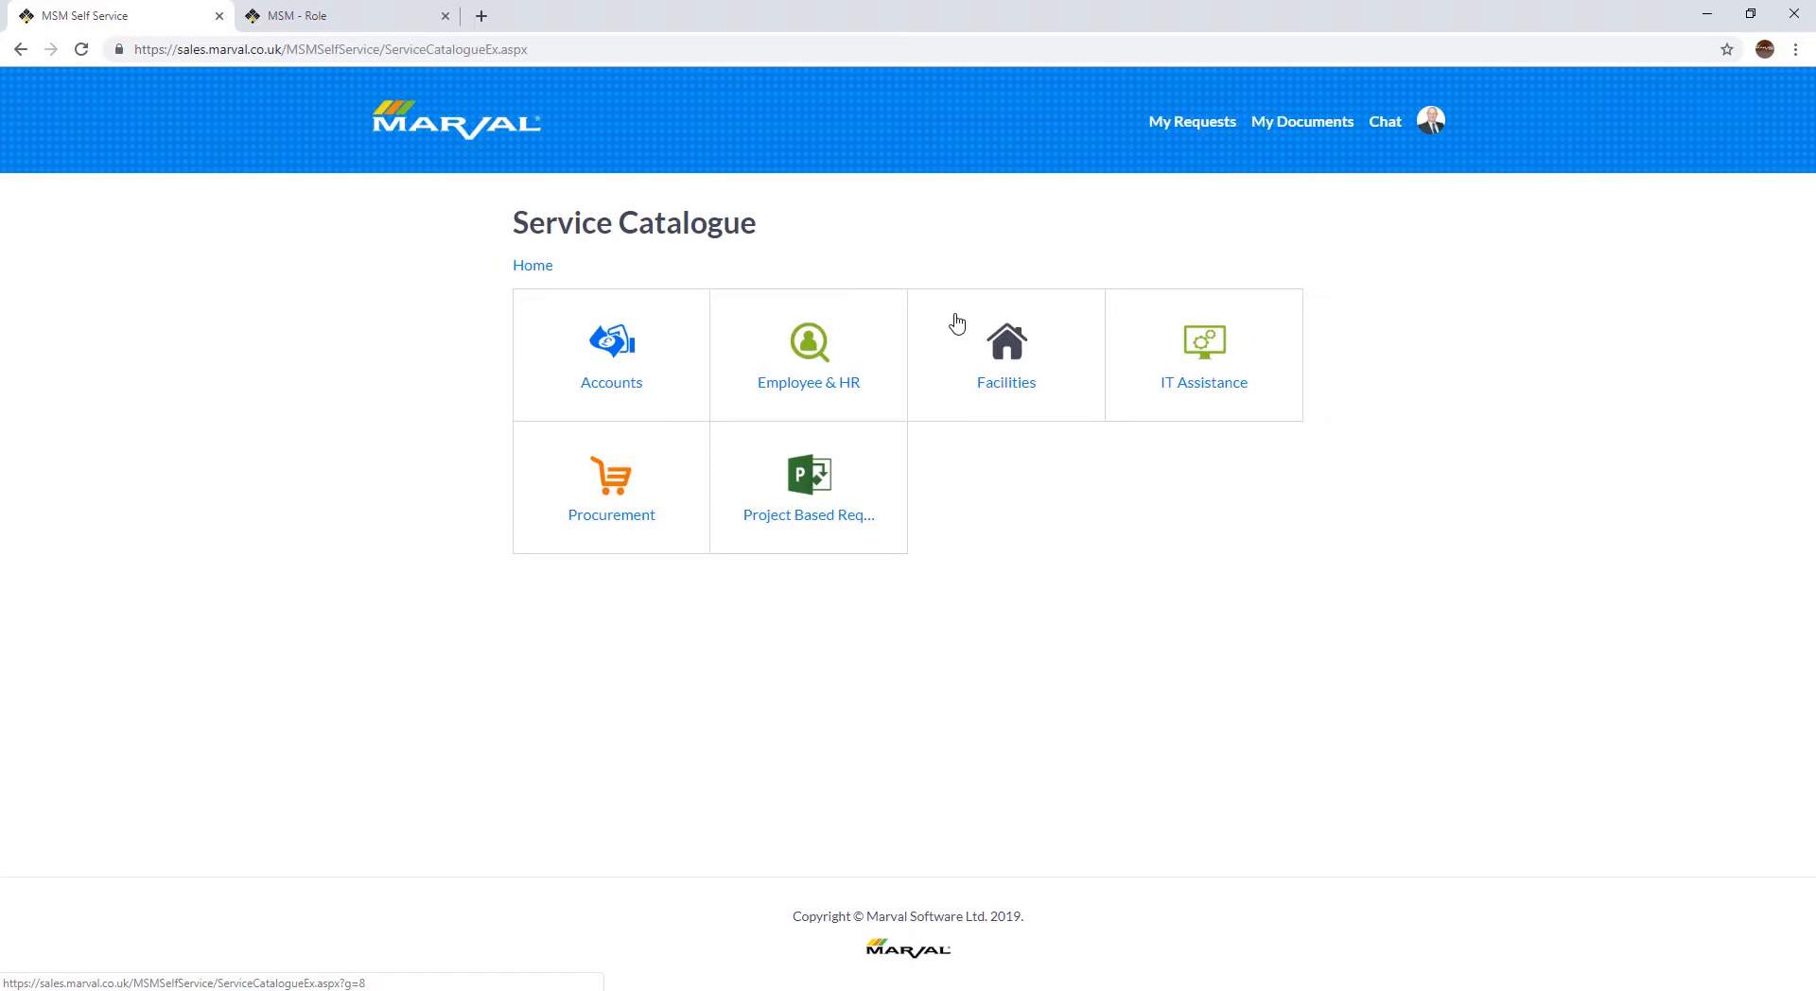
{"action": "left_click", "coordinate": [991, 339]}
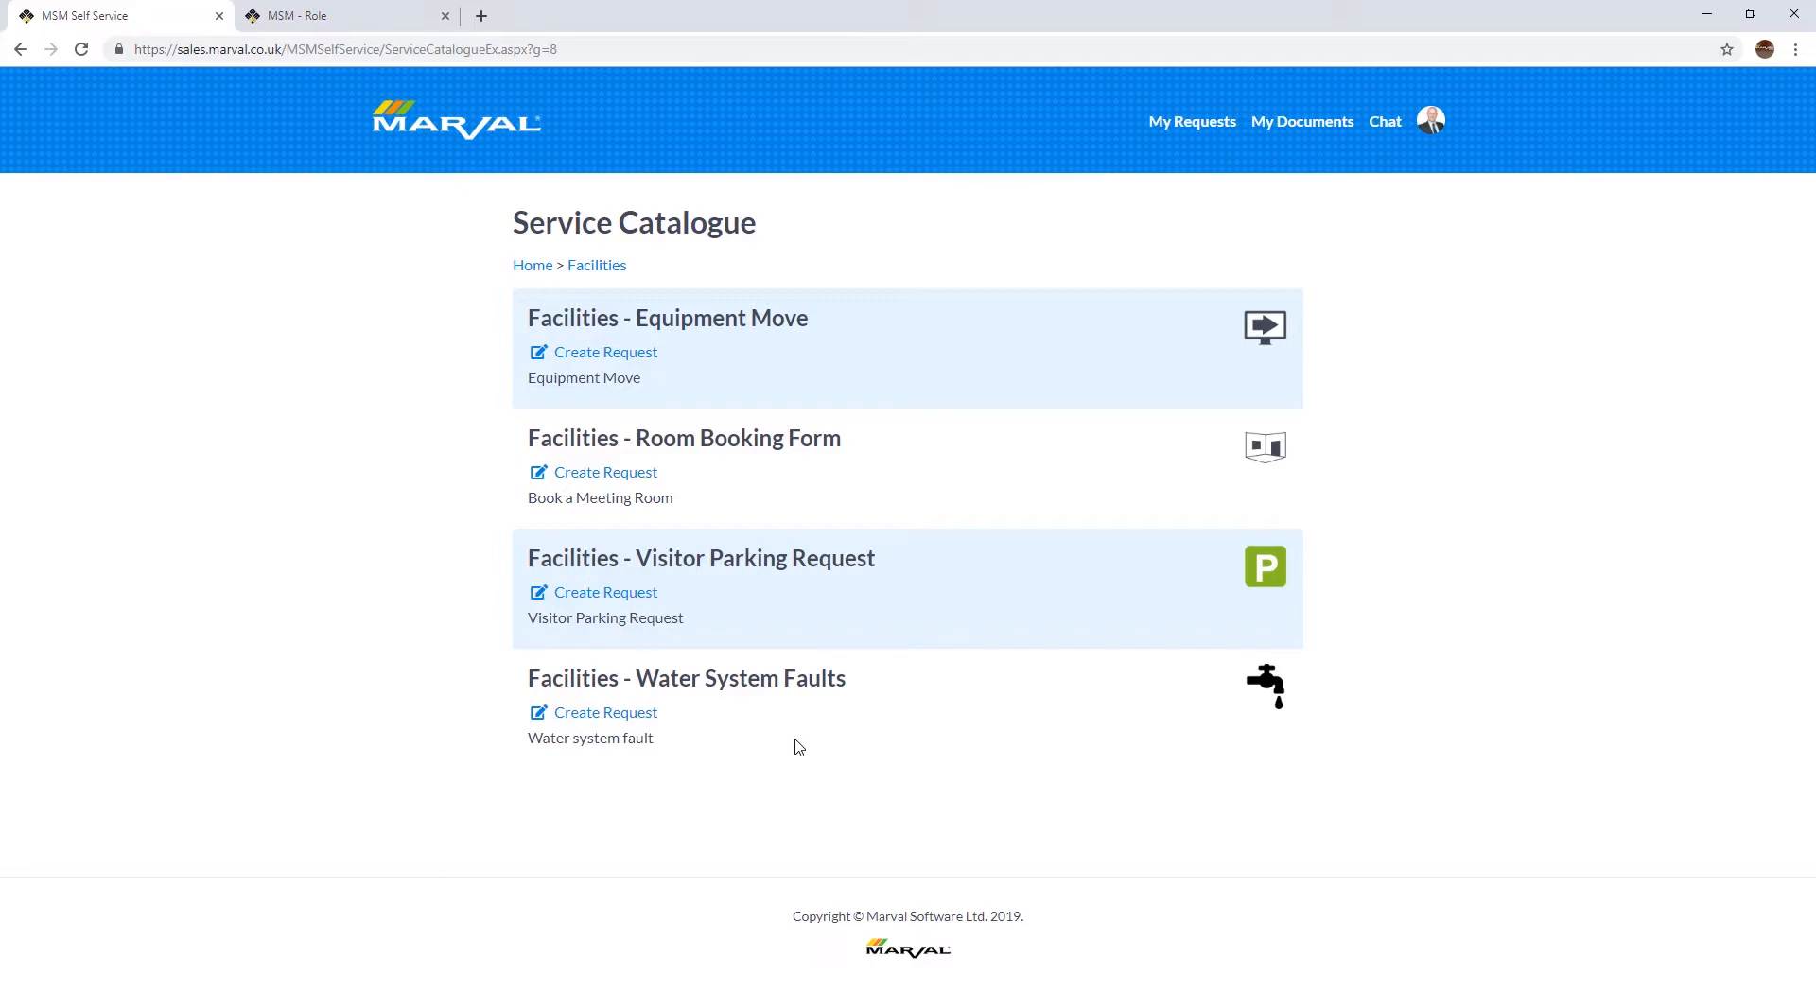
{"action": "left_click", "coordinate": [632, 719]}
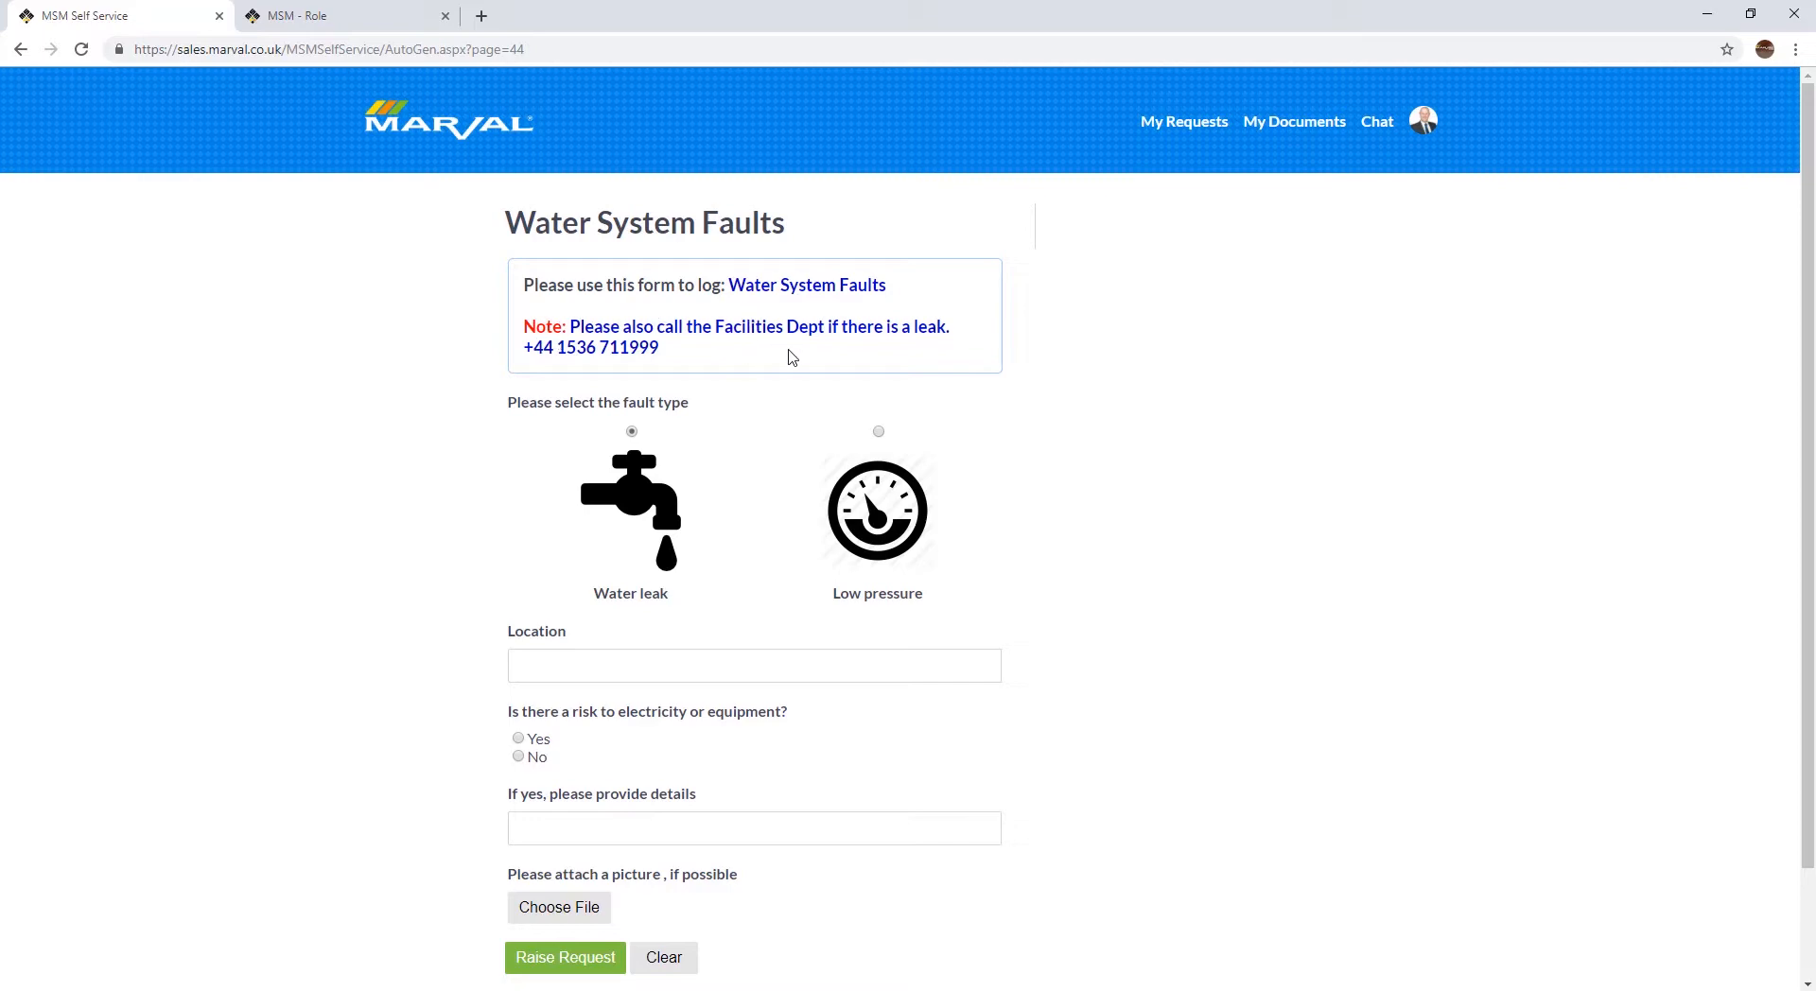
{"action": "left_click_drag", "start_coordinate": [664, 352], "coordinate": [523, 328]}
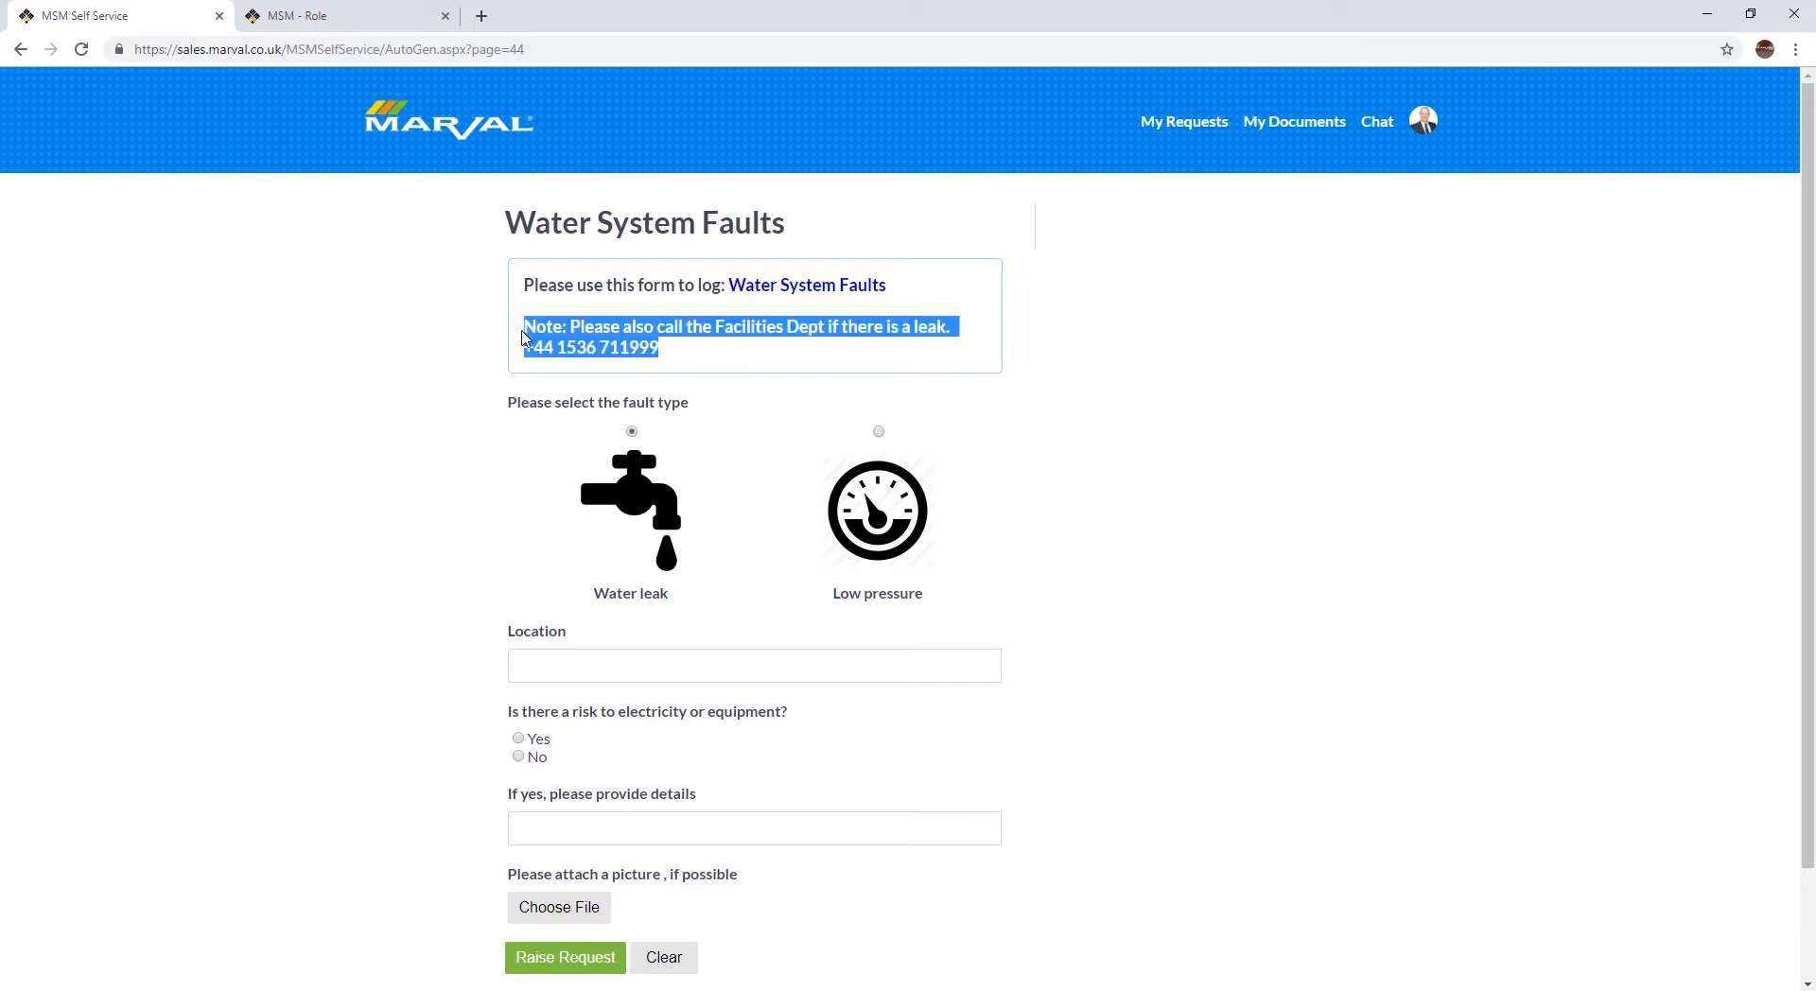
{"action": "left_click", "coordinate": [708, 352]}
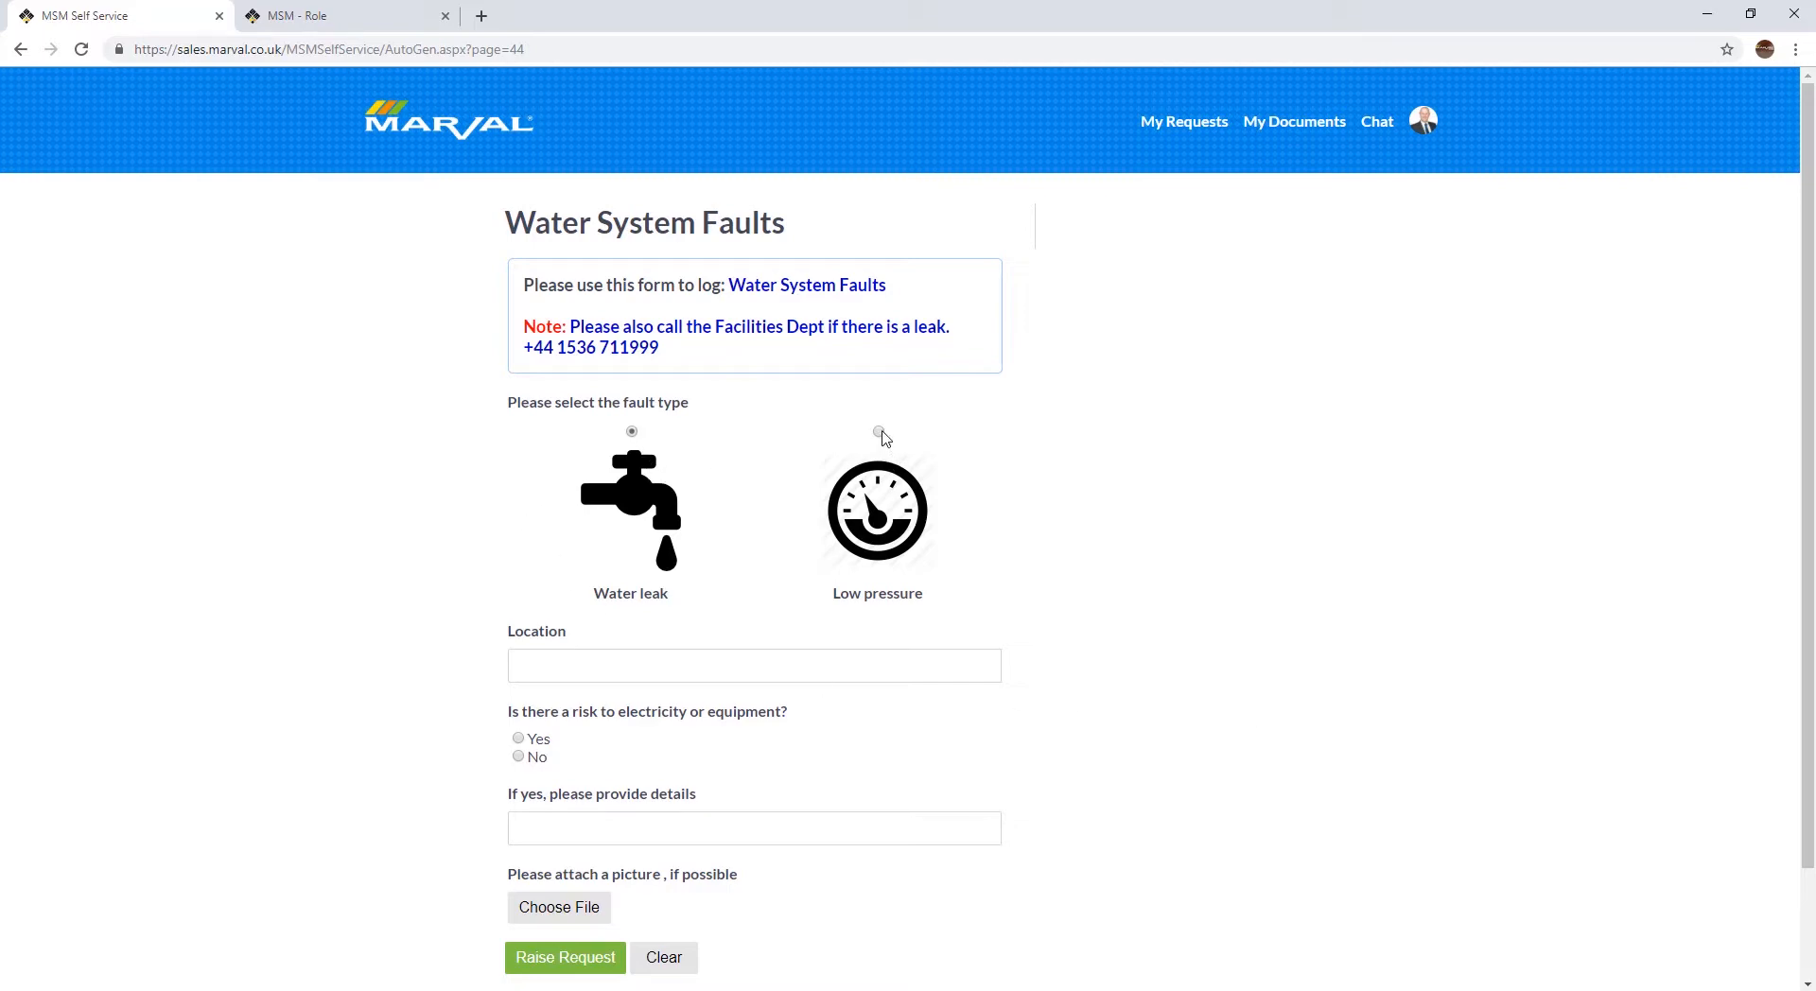
Step: Set the fault type to Water leak and enter "Downstairs kitchen" as the location
{"action": "left_click", "coordinate": [879, 432]}
{"action": "left_click", "coordinate": [632, 432]}
{"action": "left_click", "coordinate": [564, 658]}
{"action": "type", "text": "D"}
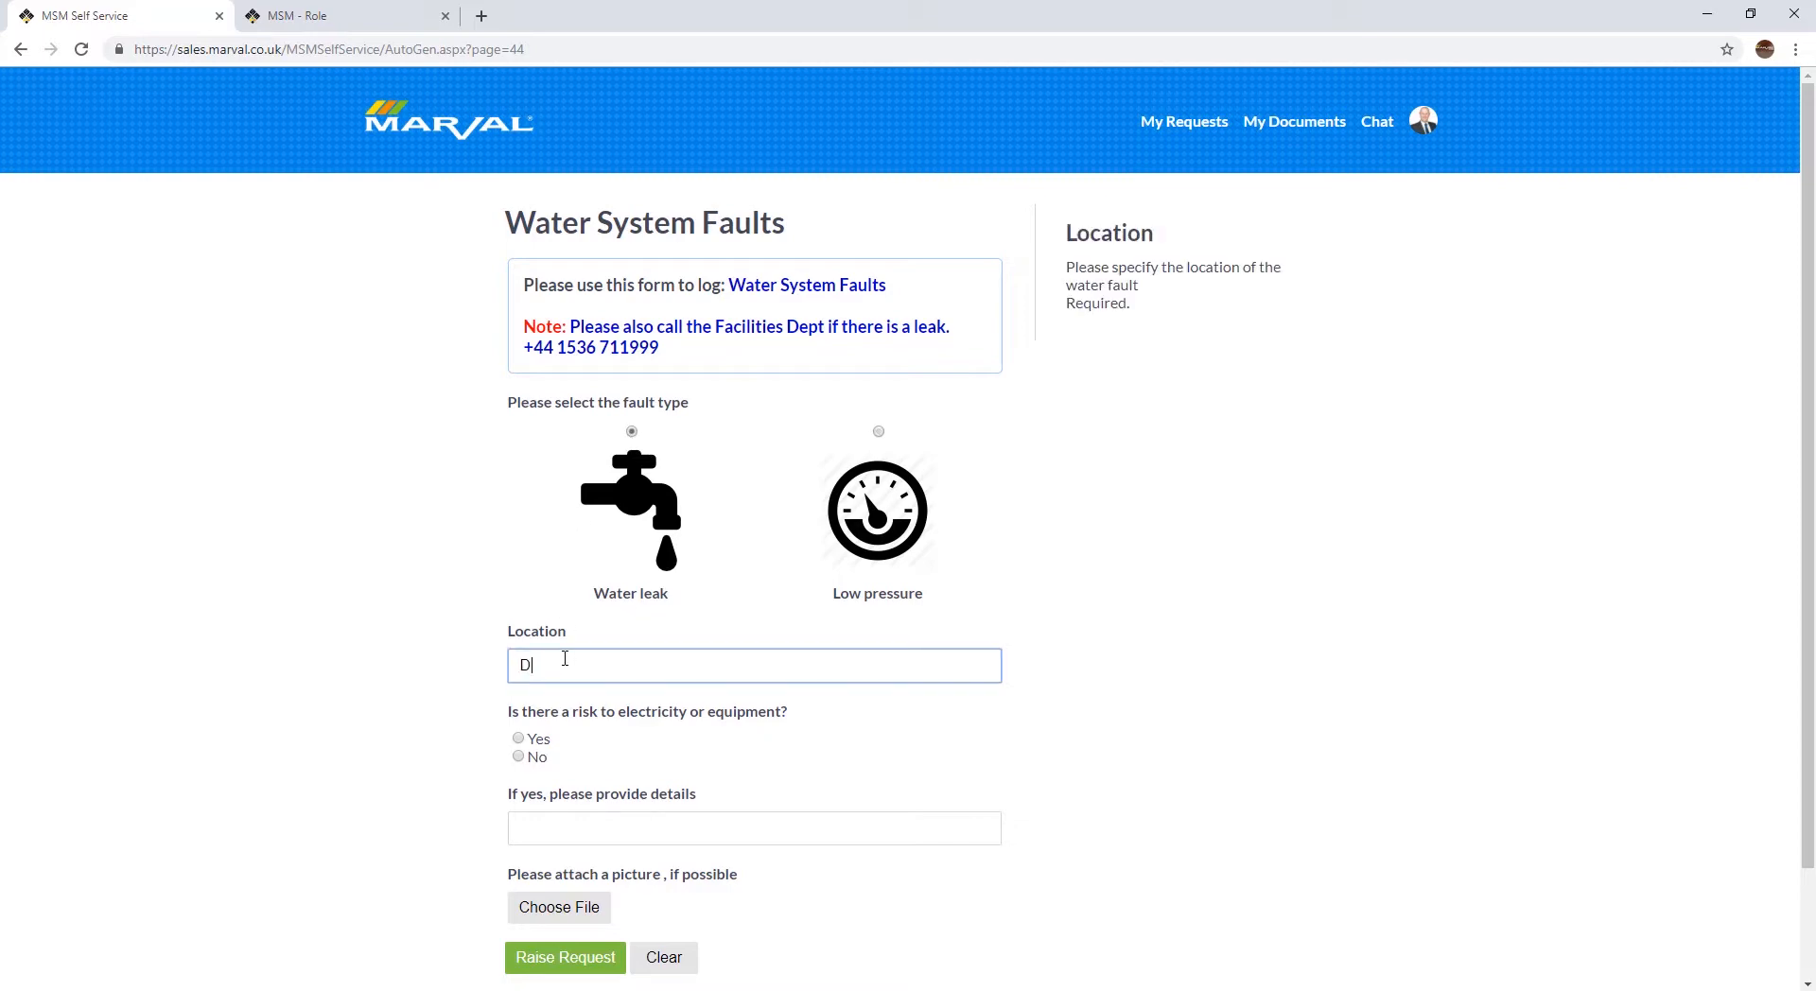
{"action": "type", "text": "ownstairs  kitchen"}
Step: Answer Yes to the electricity or equipment risk, give the details "Leak is next to the projector", and raise the request
{"action": "left_click", "coordinate": [519, 738]}
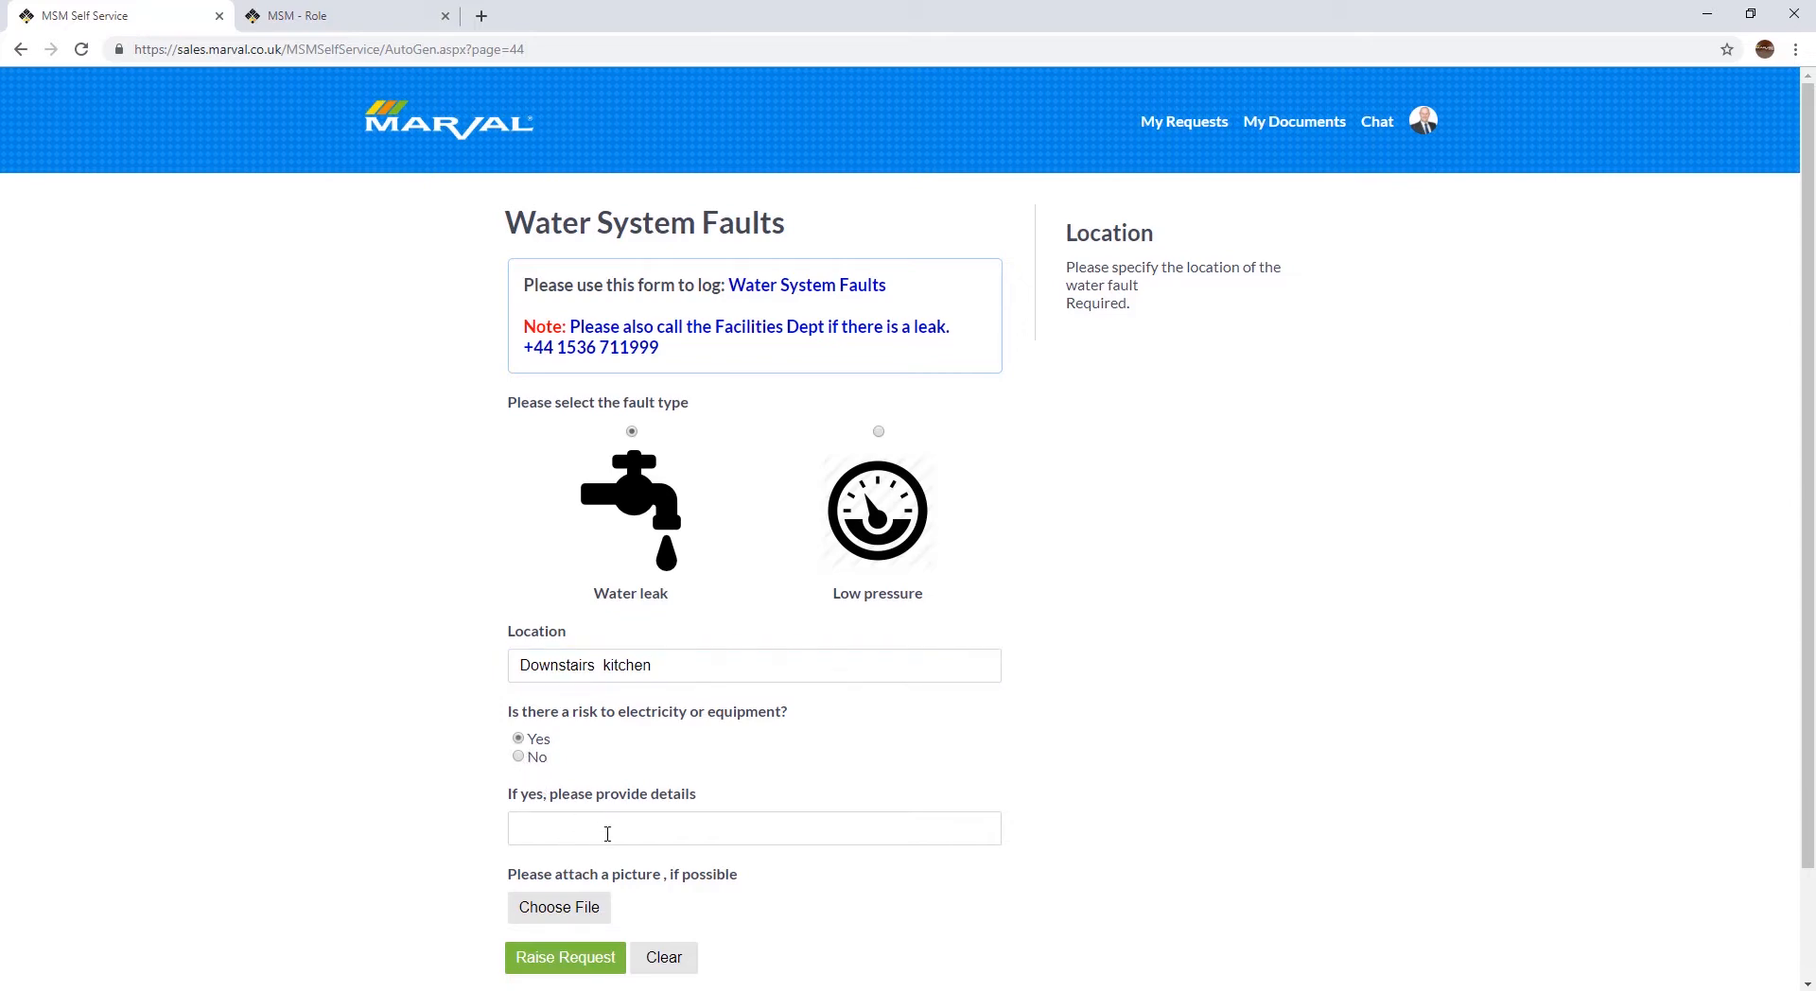
{"action": "left_click", "coordinate": [604, 831]}
{"action": "type", "text": "Leak i"}
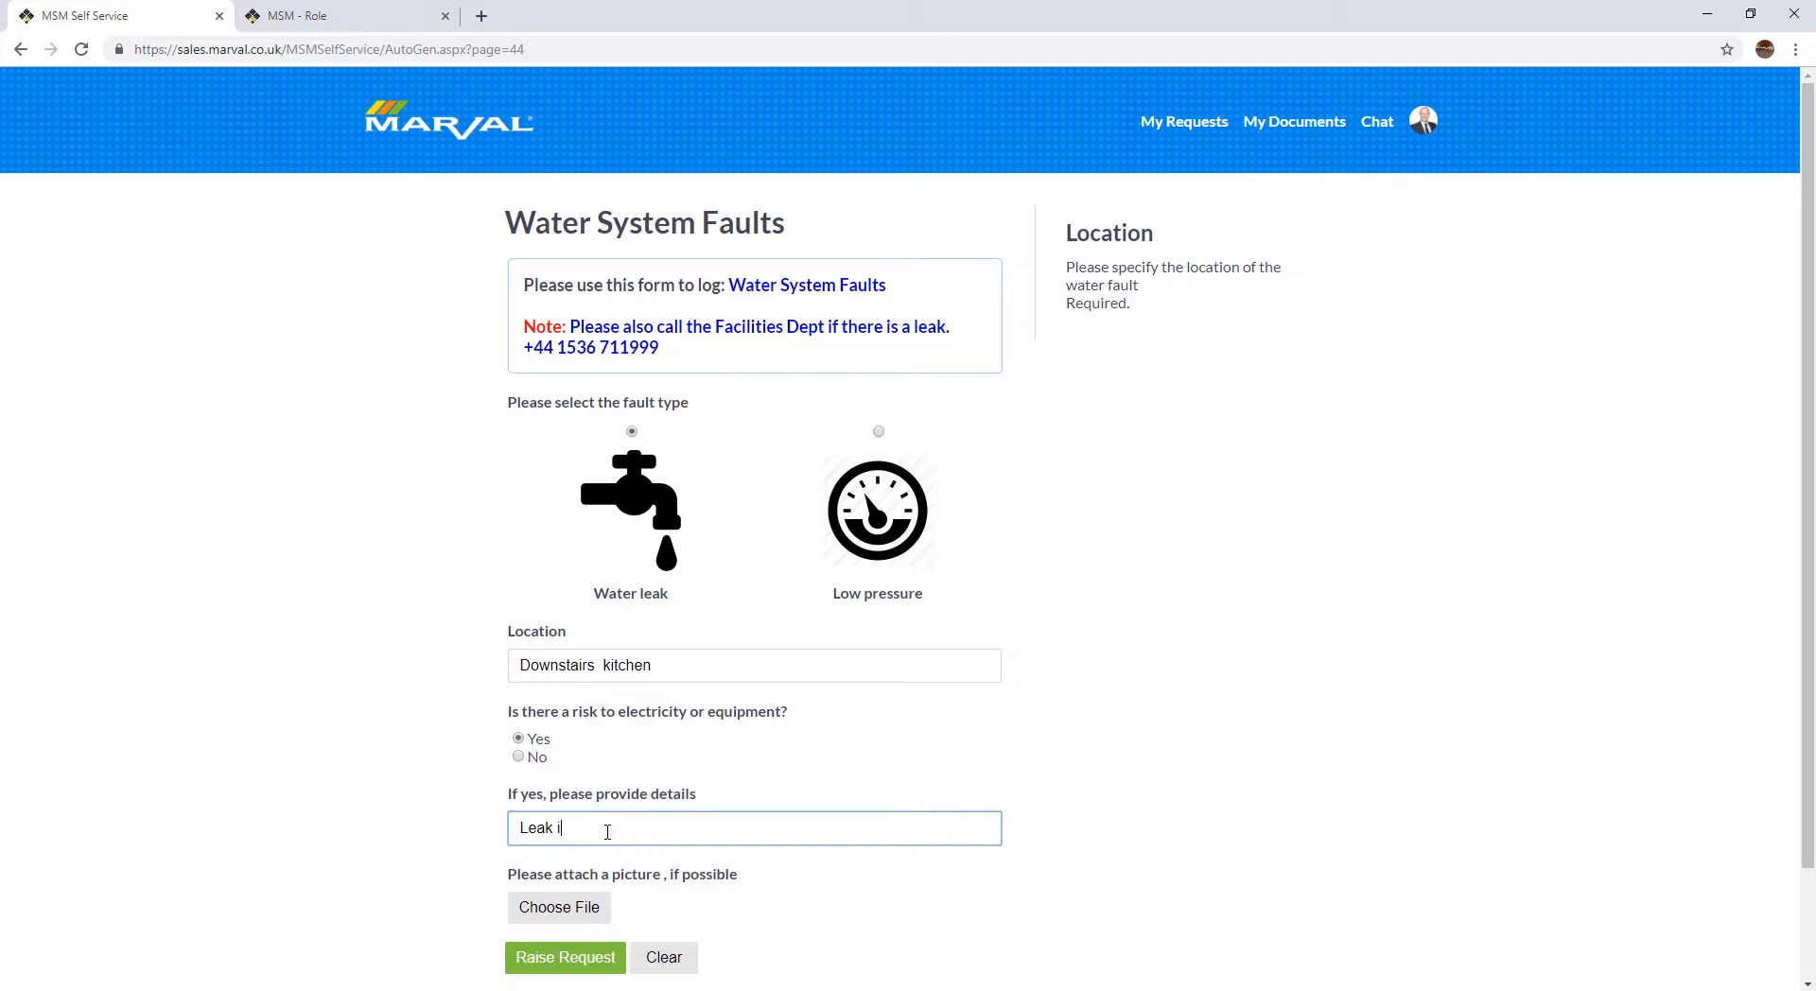
{"action": "type", "text": "s next to the projector"}
{"action": "scroll", "coordinate": [547, 890], "scroll_direction": "down", "scroll_amount": 2}
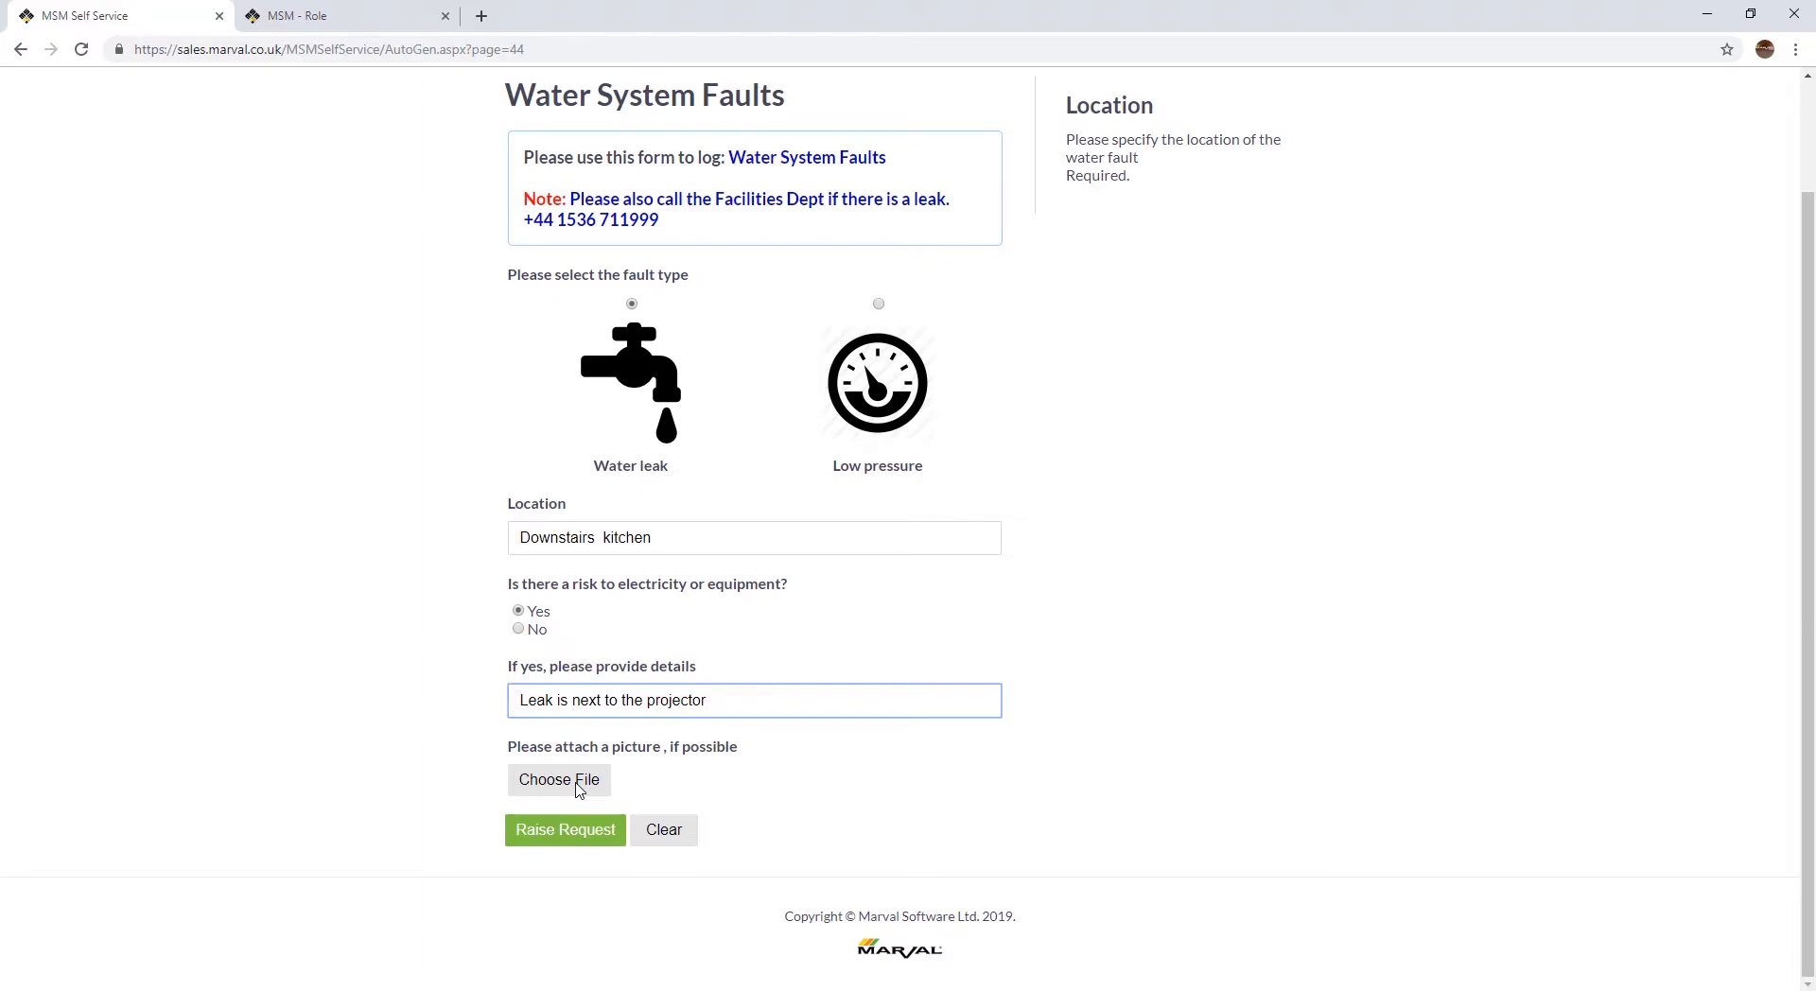
{"action": "left_click", "coordinate": [563, 841]}
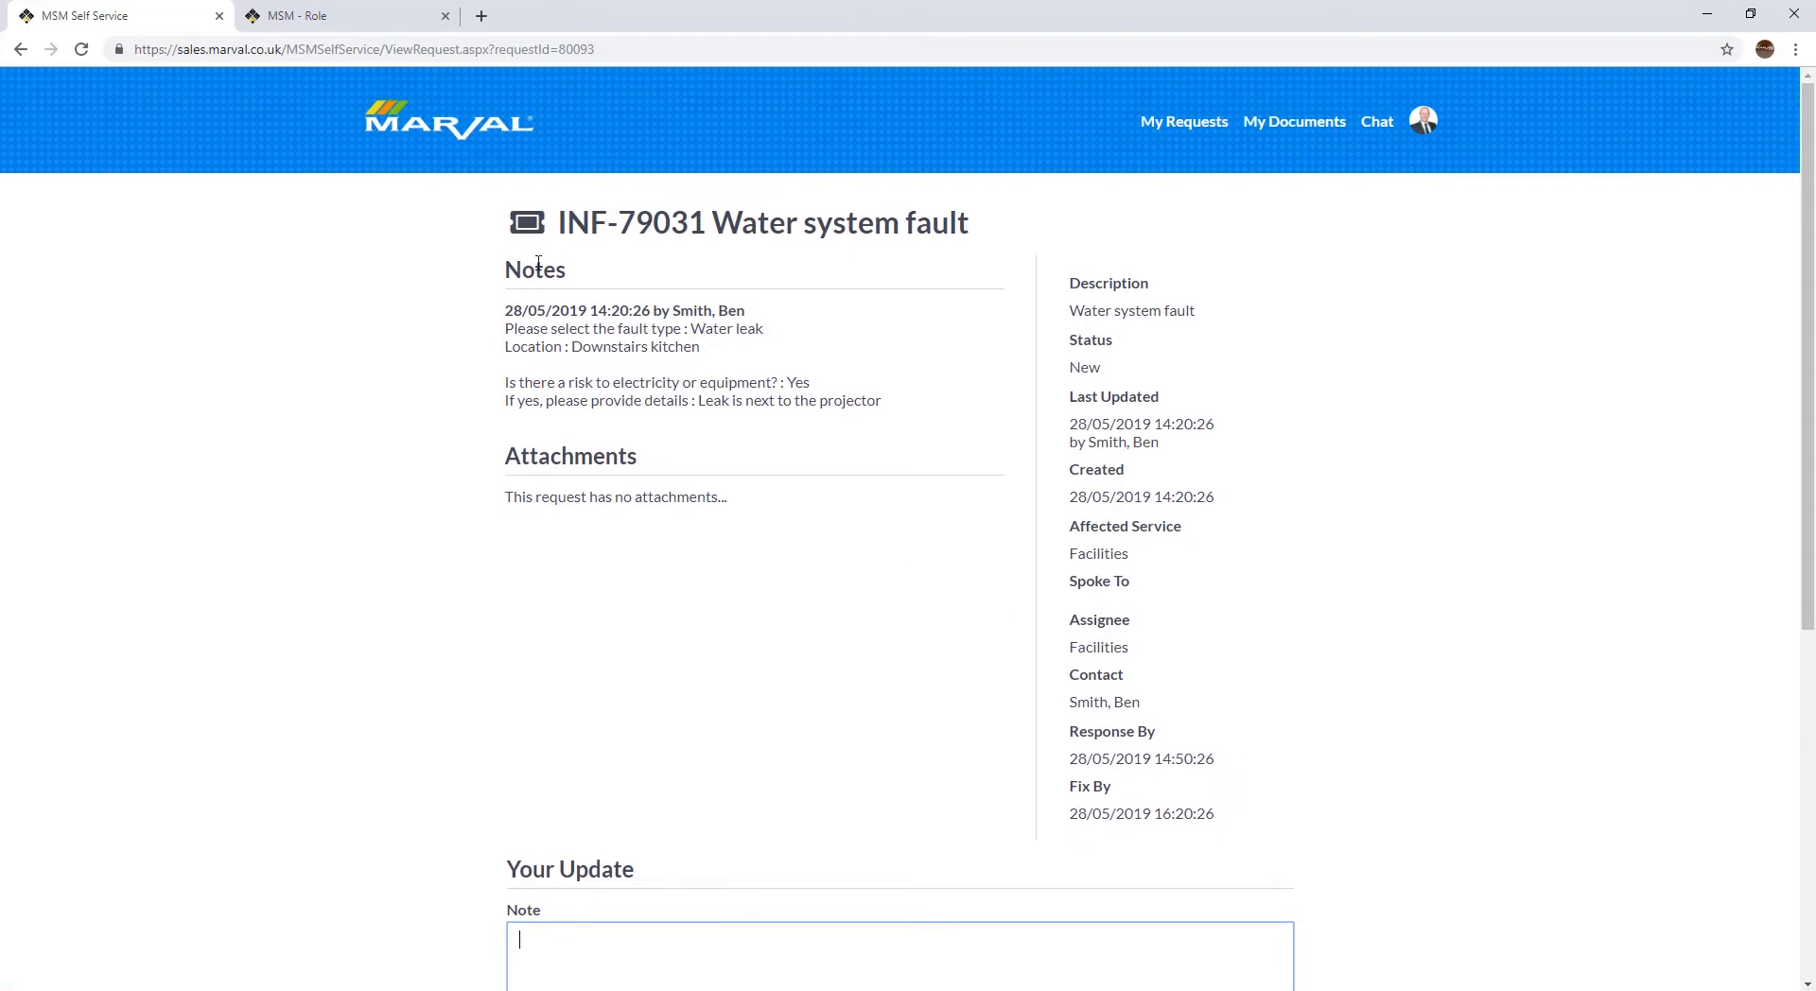
Step: Examine the reference number and type prefix in the title of the raised water system fault request
{"action": "left_click", "coordinate": [561, 223]}
{"action": "left_click_drag", "start_coordinate": [561, 223], "coordinate": [710, 261]}
{"action": "left_click", "coordinate": [710, 261]}
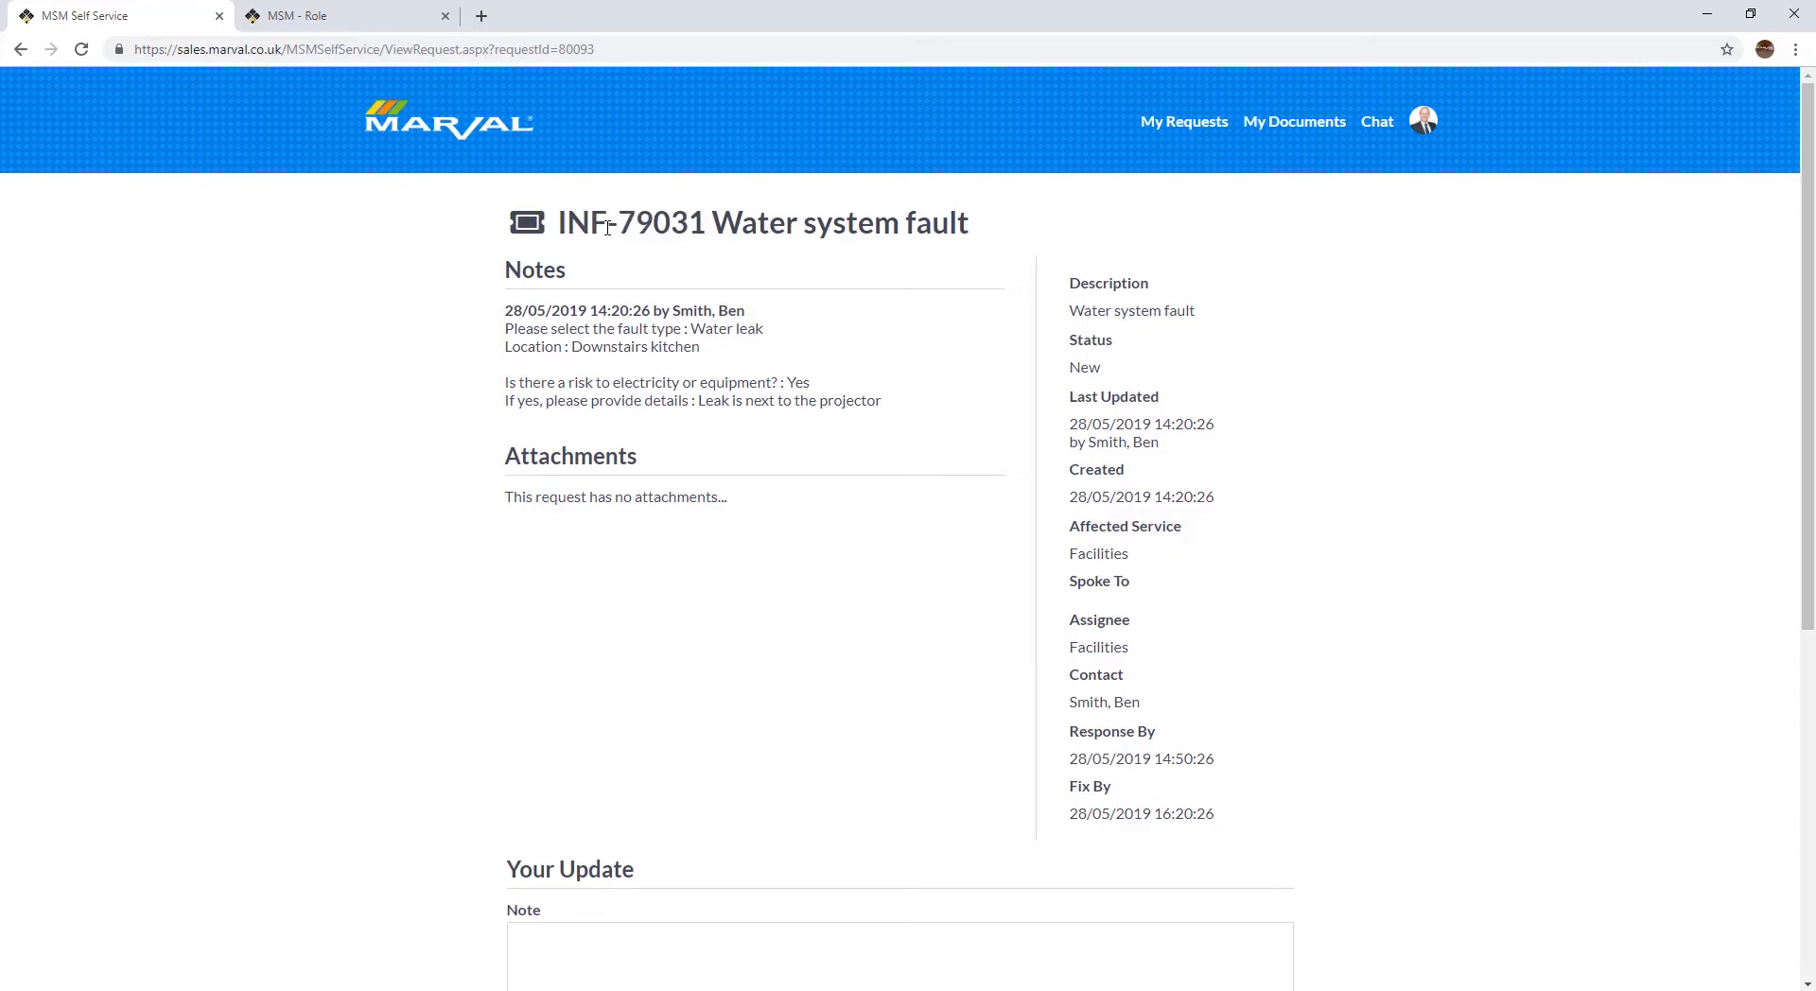
{"action": "left_click_drag", "start_coordinate": [606, 225], "coordinate": [591, 230]}
{"action": "left_click", "coordinate": [605, 252]}
{"action": "left_click_drag", "start_coordinate": [558, 225], "coordinate": [710, 224]}
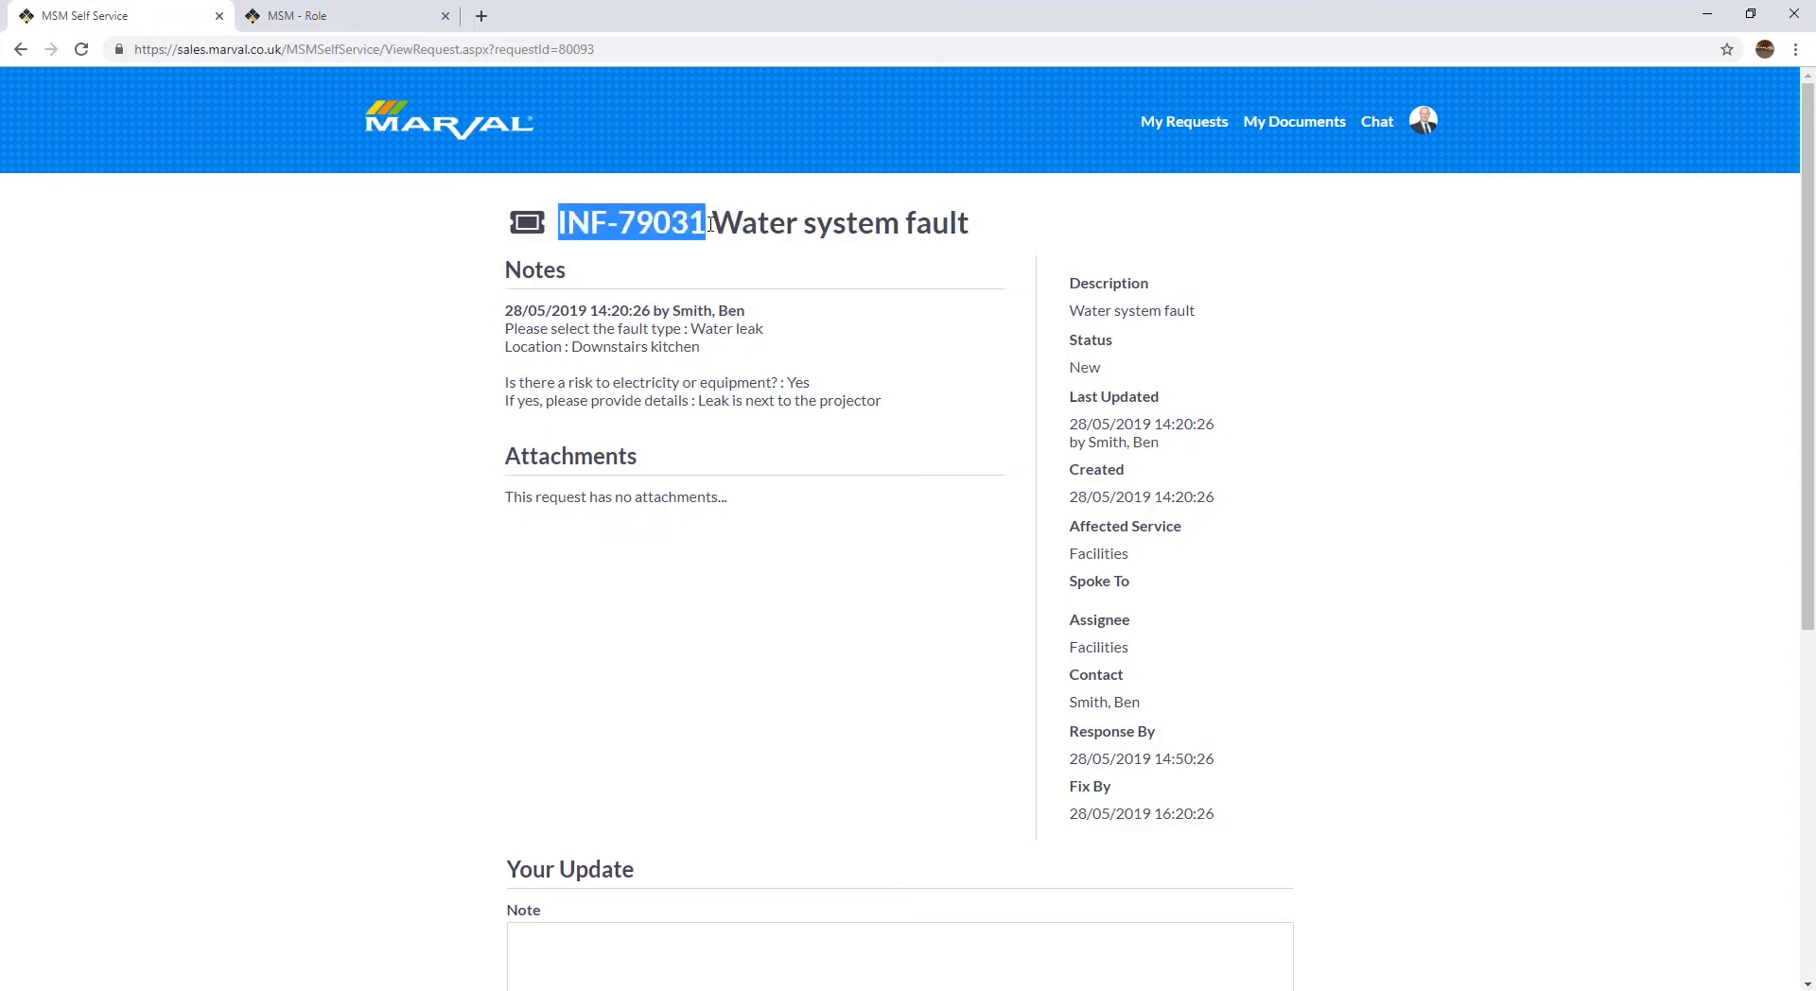
{"action": "left_click", "coordinate": [976, 253]}
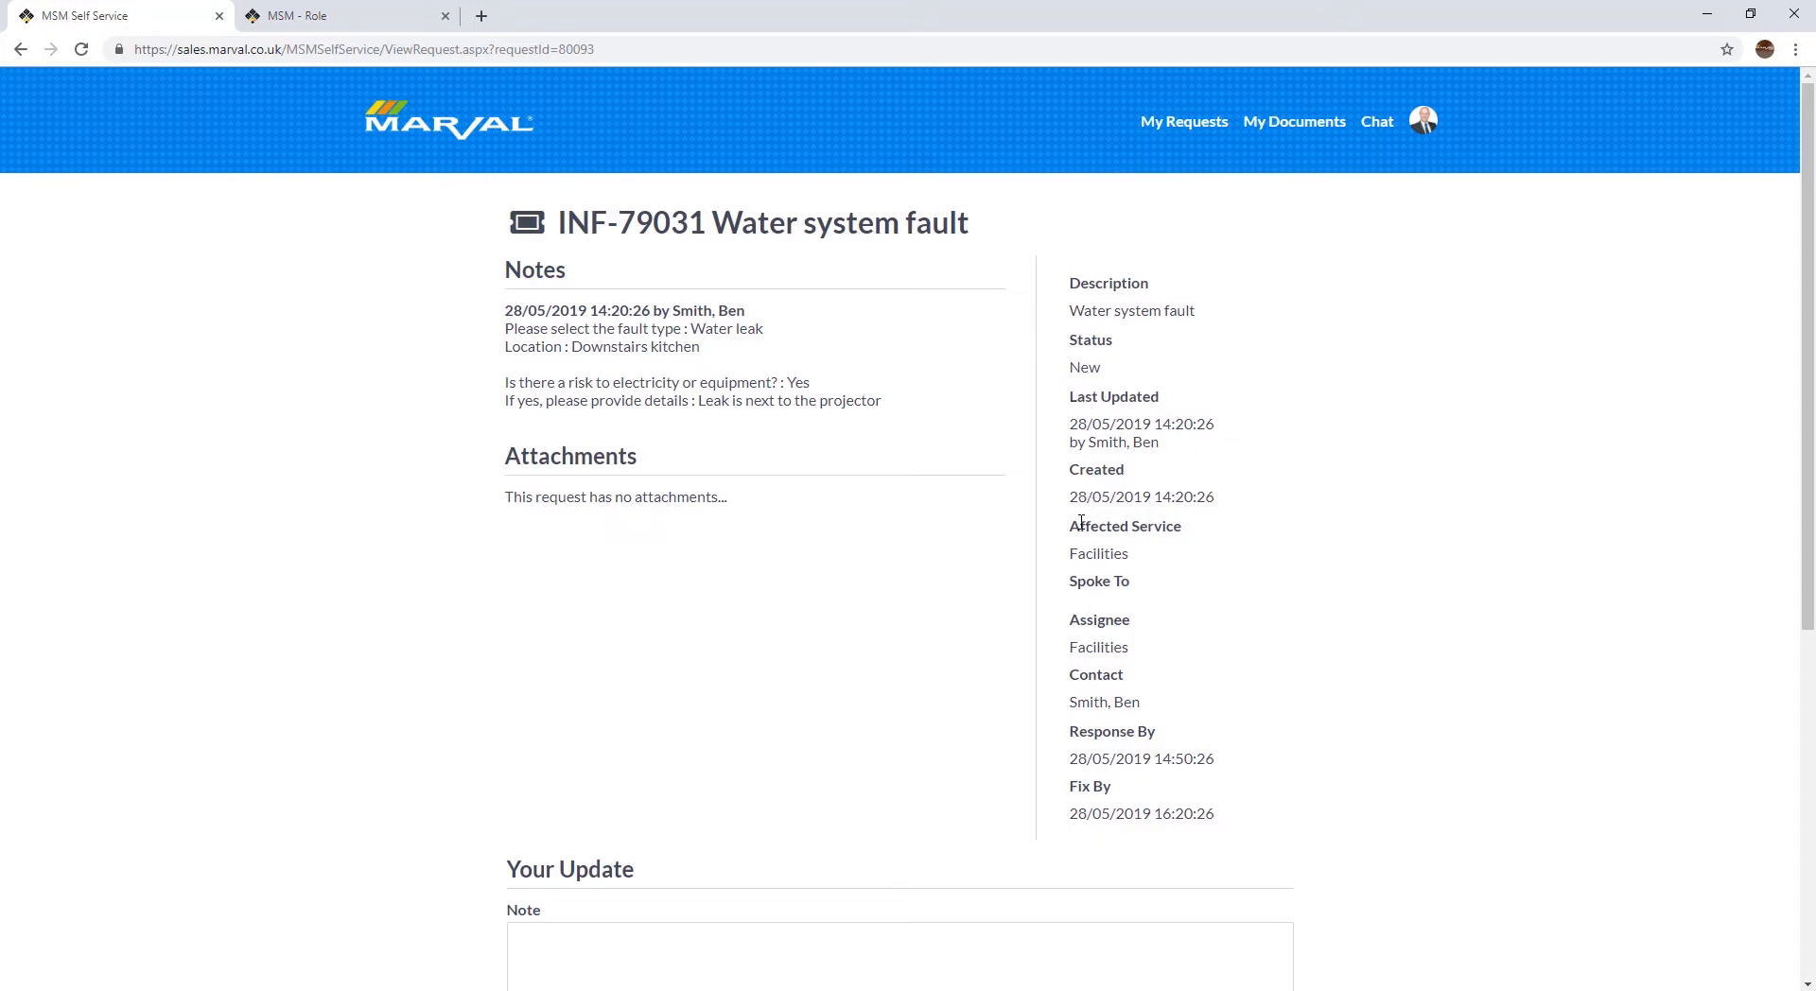
Step: Examine the affected service and the assignee of the raised request
{"action": "left_click_drag", "start_coordinate": [1072, 522], "coordinate": [1208, 577]}
{"action": "left_click", "coordinate": [1209, 577]}
{"action": "left_click_drag", "start_coordinate": [1071, 623], "coordinate": [1147, 649]}
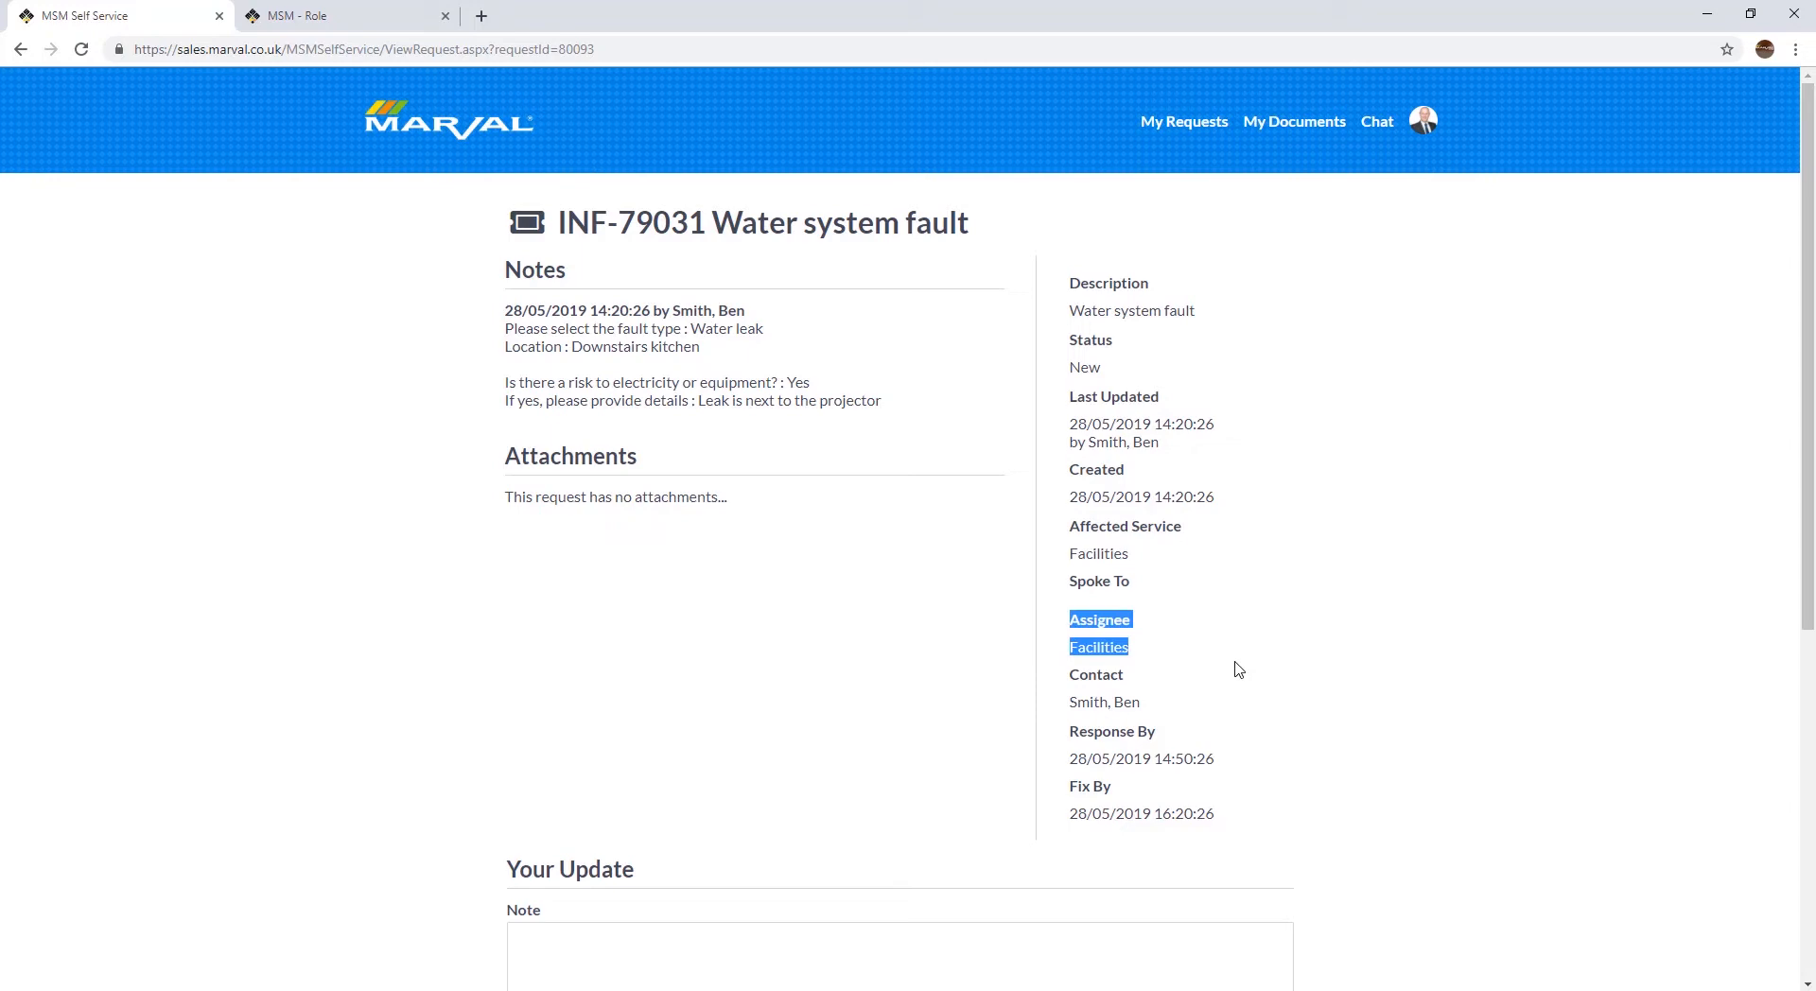
{"action": "left_click", "coordinate": [1161, 640]}
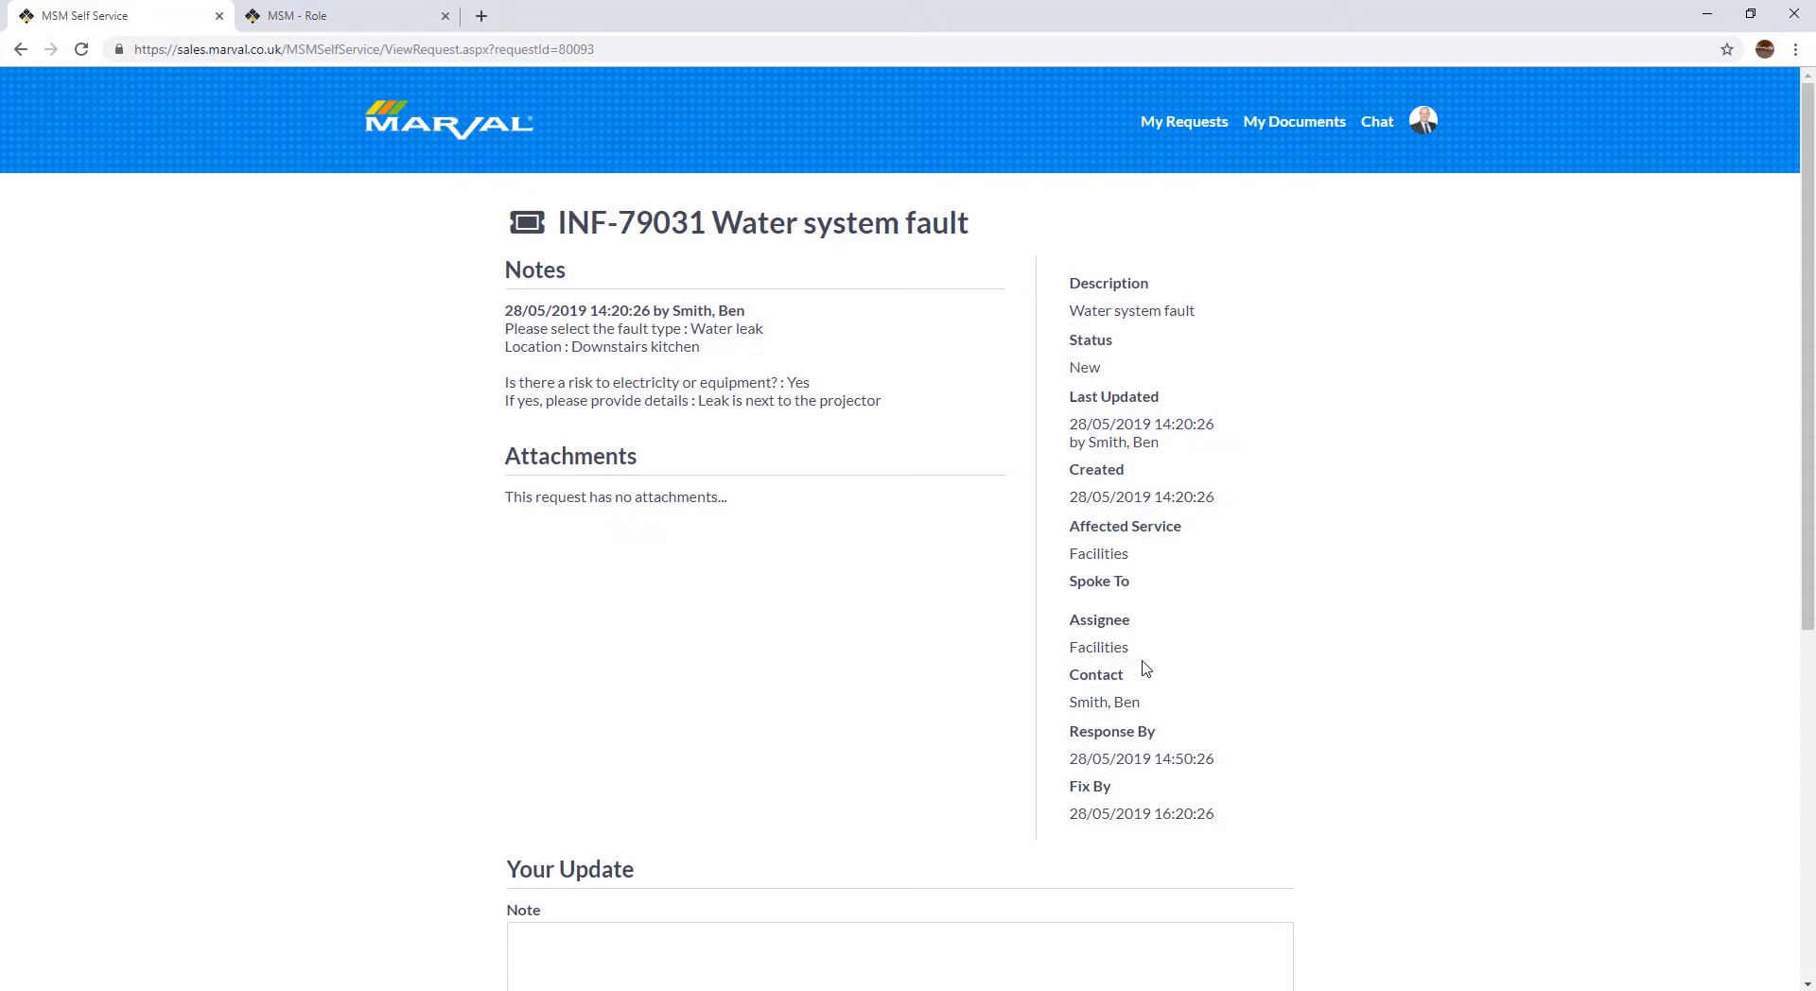
{"action": "left_click_drag", "start_coordinate": [1129, 649], "coordinate": [1071, 649]}
{"action": "left_click", "coordinate": [1199, 664]}
{"action": "left_click_drag", "start_coordinate": [597, 227], "coordinate": [610, 227]}
{"action": "left_click", "coordinate": [1193, 679]}
Step: Switch to the MSM Role page and examine the Facilities Management role's permission for Facilities Incident
{"action": "left_click", "coordinate": [347, 21]}
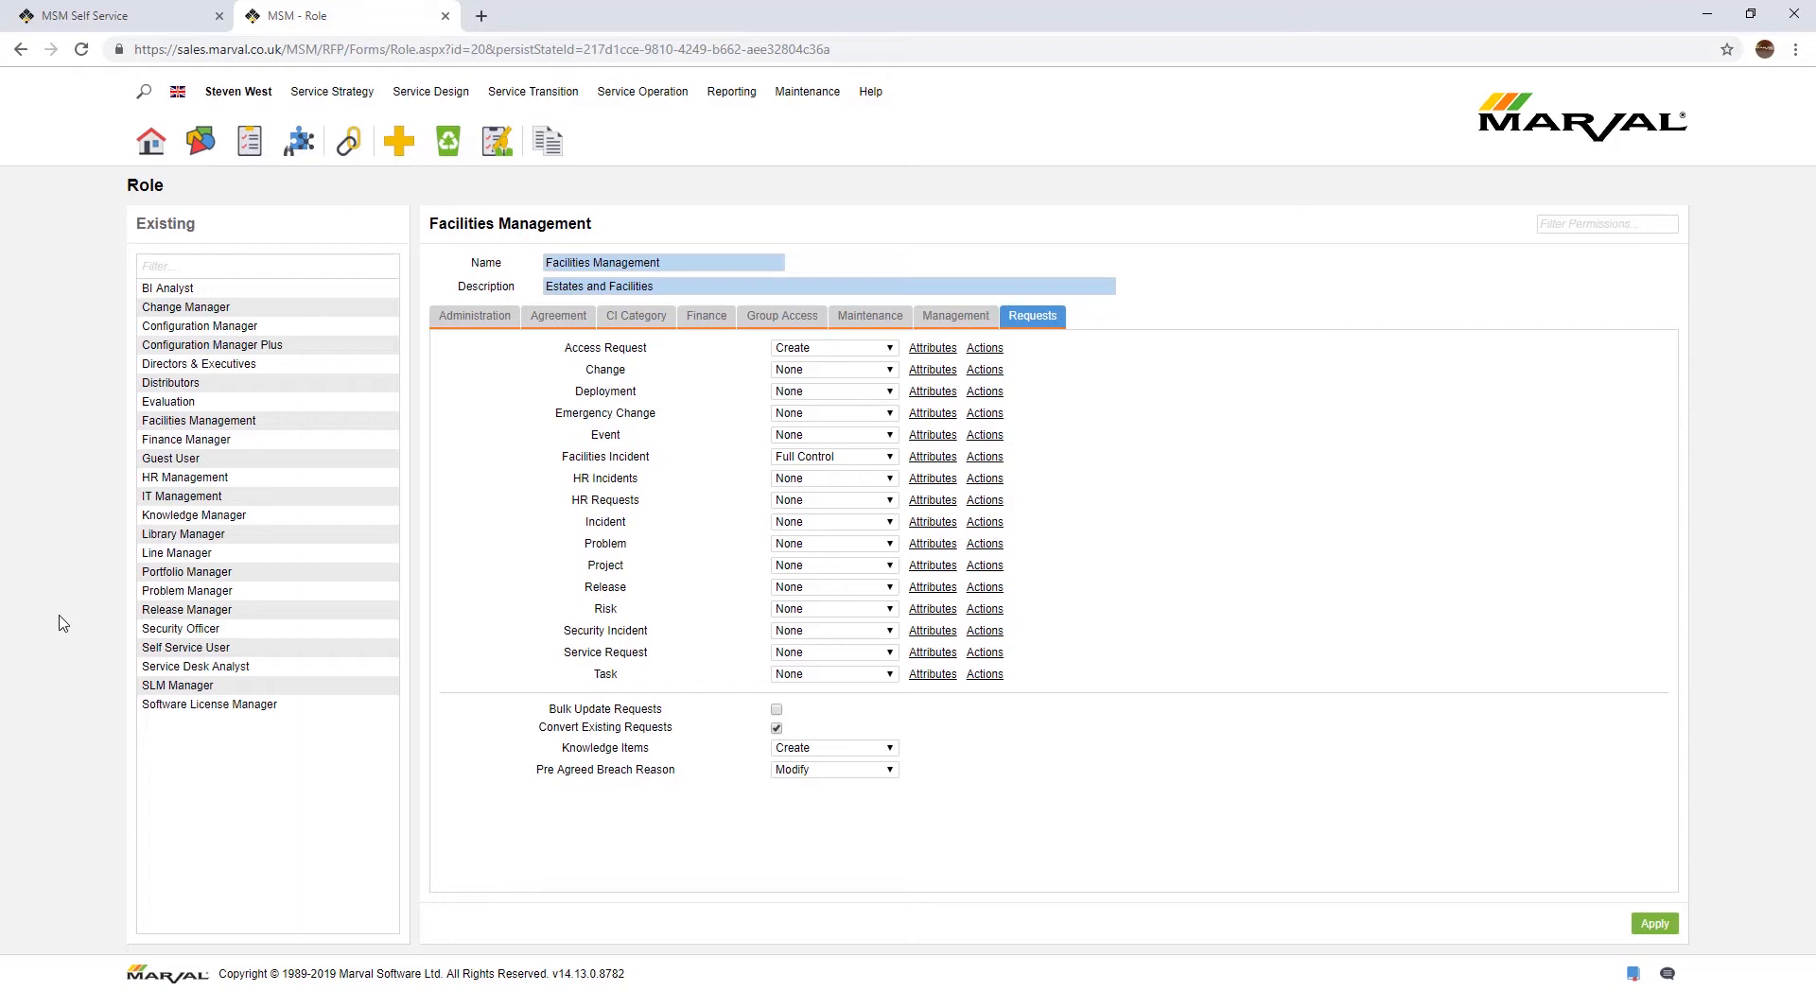
{"action": "left_click_drag", "start_coordinate": [596, 224], "coordinate": [432, 219]}
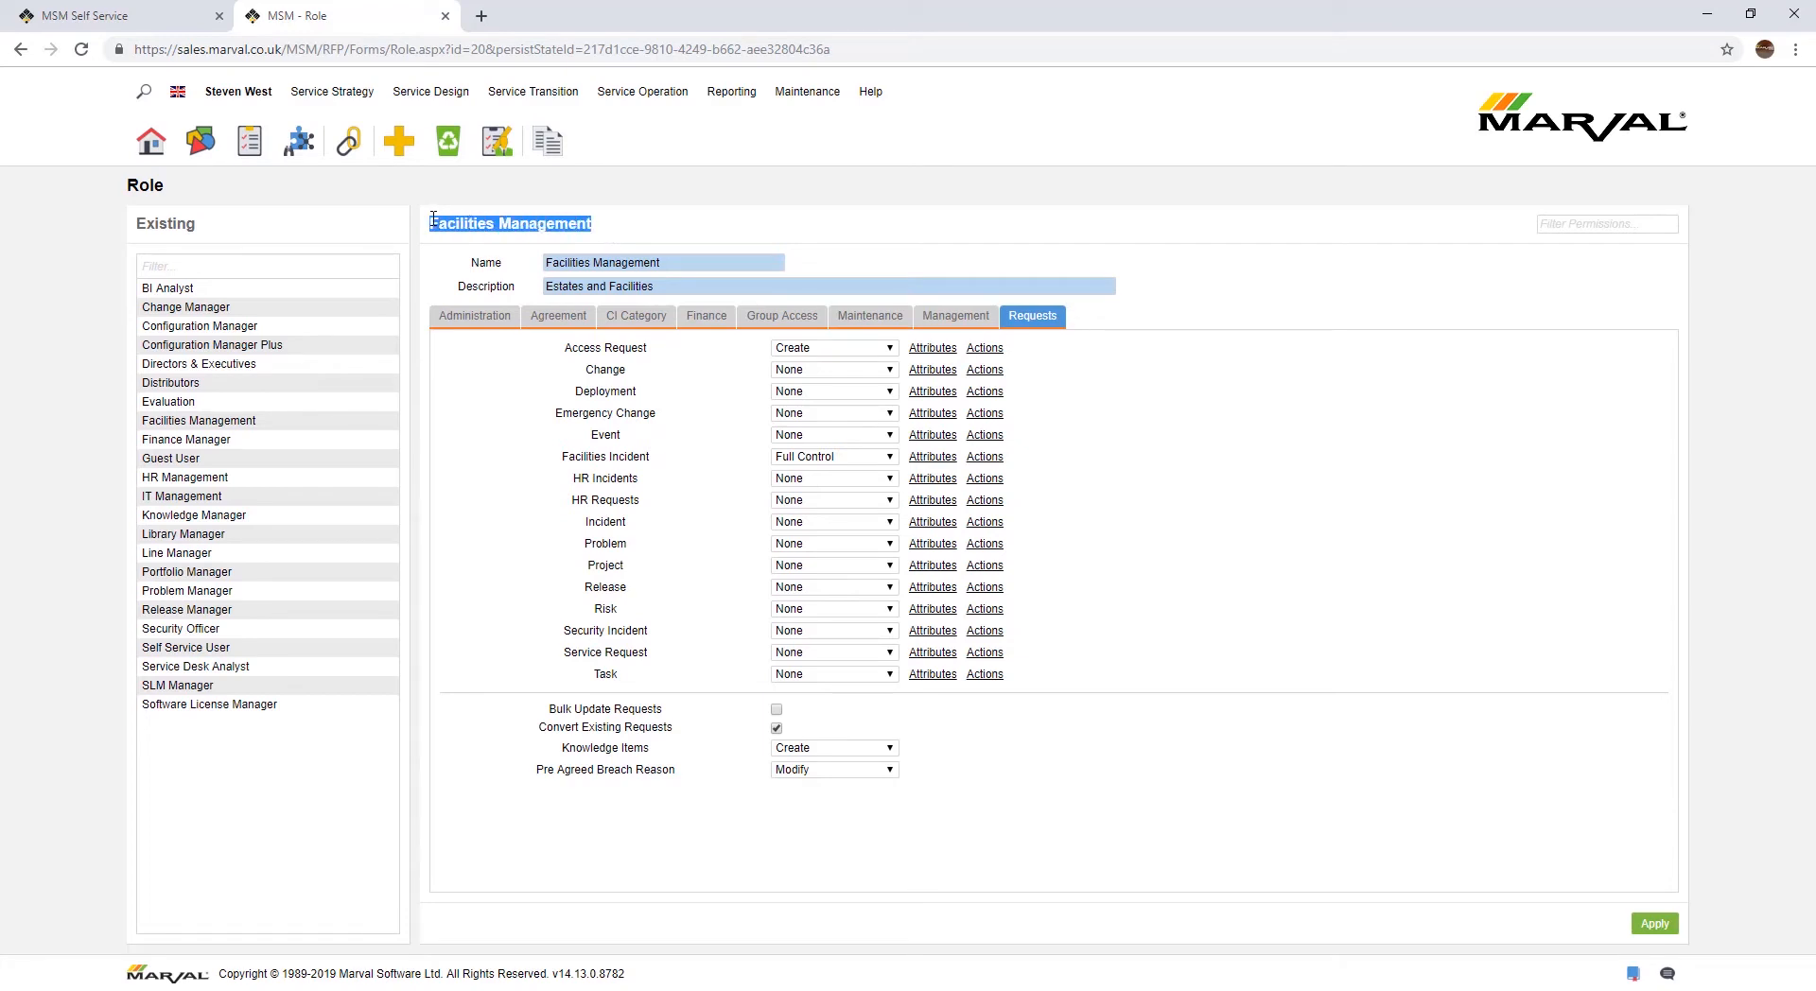
{"action": "left_click", "coordinate": [714, 230]}
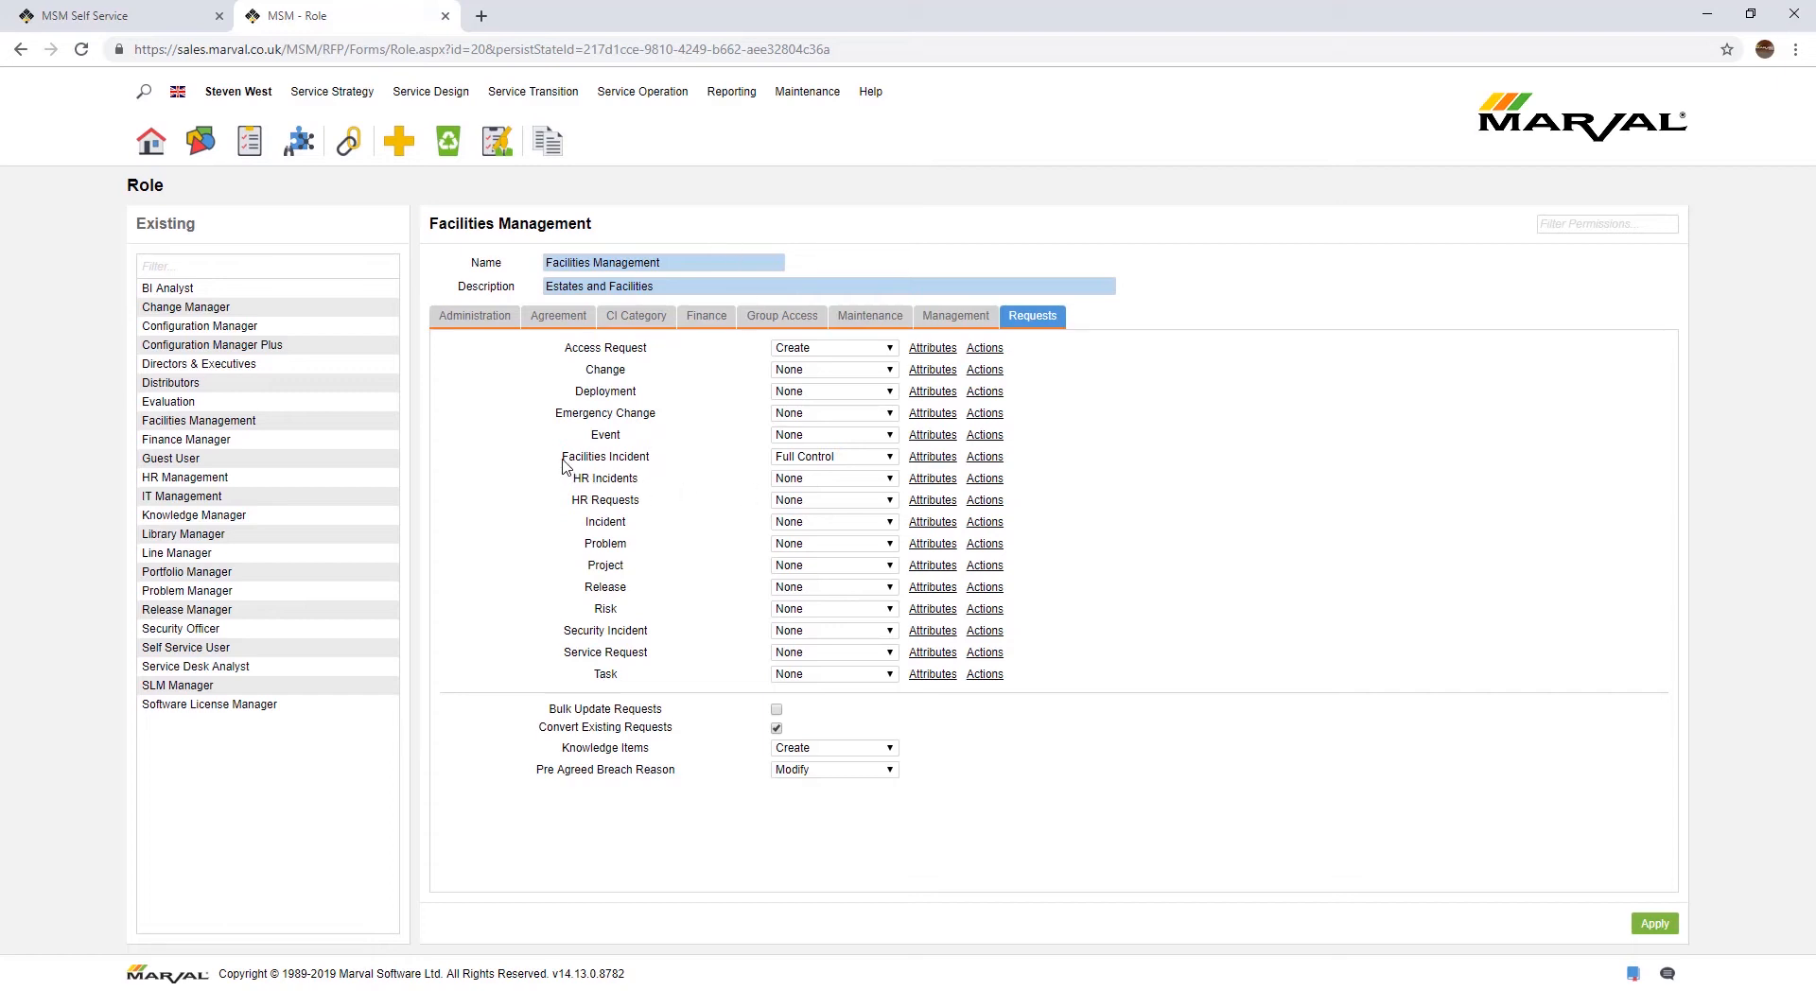
{"action": "left_click_drag", "start_coordinate": [563, 460], "coordinate": [662, 461]}
{"action": "key", "text": "Tab"}
{"action": "left_click", "coordinate": [1294, 471]}
Step: Examine the Facilities Management role's Access Request and HR permissions, including the access levels selectable for Access Request
{"action": "left_click_drag", "start_coordinate": [565, 348], "coordinate": [647, 350]}
{"action": "left_click", "coordinate": [679, 360]}
{"action": "mouse_move", "coordinate": [572, 479]}
{"action": "left_mouse_down"}
{"action": "mouse_move", "coordinate": [649, 480]}
{"action": "mouse_move", "coordinate": [570, 501]}
{"action": "mouse_move", "coordinate": [627, 503]}
{"action": "mouse_move", "coordinate": [571, 501]}
{"action": "left_mouse_up"}
{"action": "left_click", "coordinate": [613, 504]}
{"action": "left_click", "coordinate": [727, 519]}
{"action": "left_click", "coordinate": [482, 458]}
{"action": "left_click", "coordinate": [1189, 455]}
{"action": "left_click", "coordinate": [889, 349]}
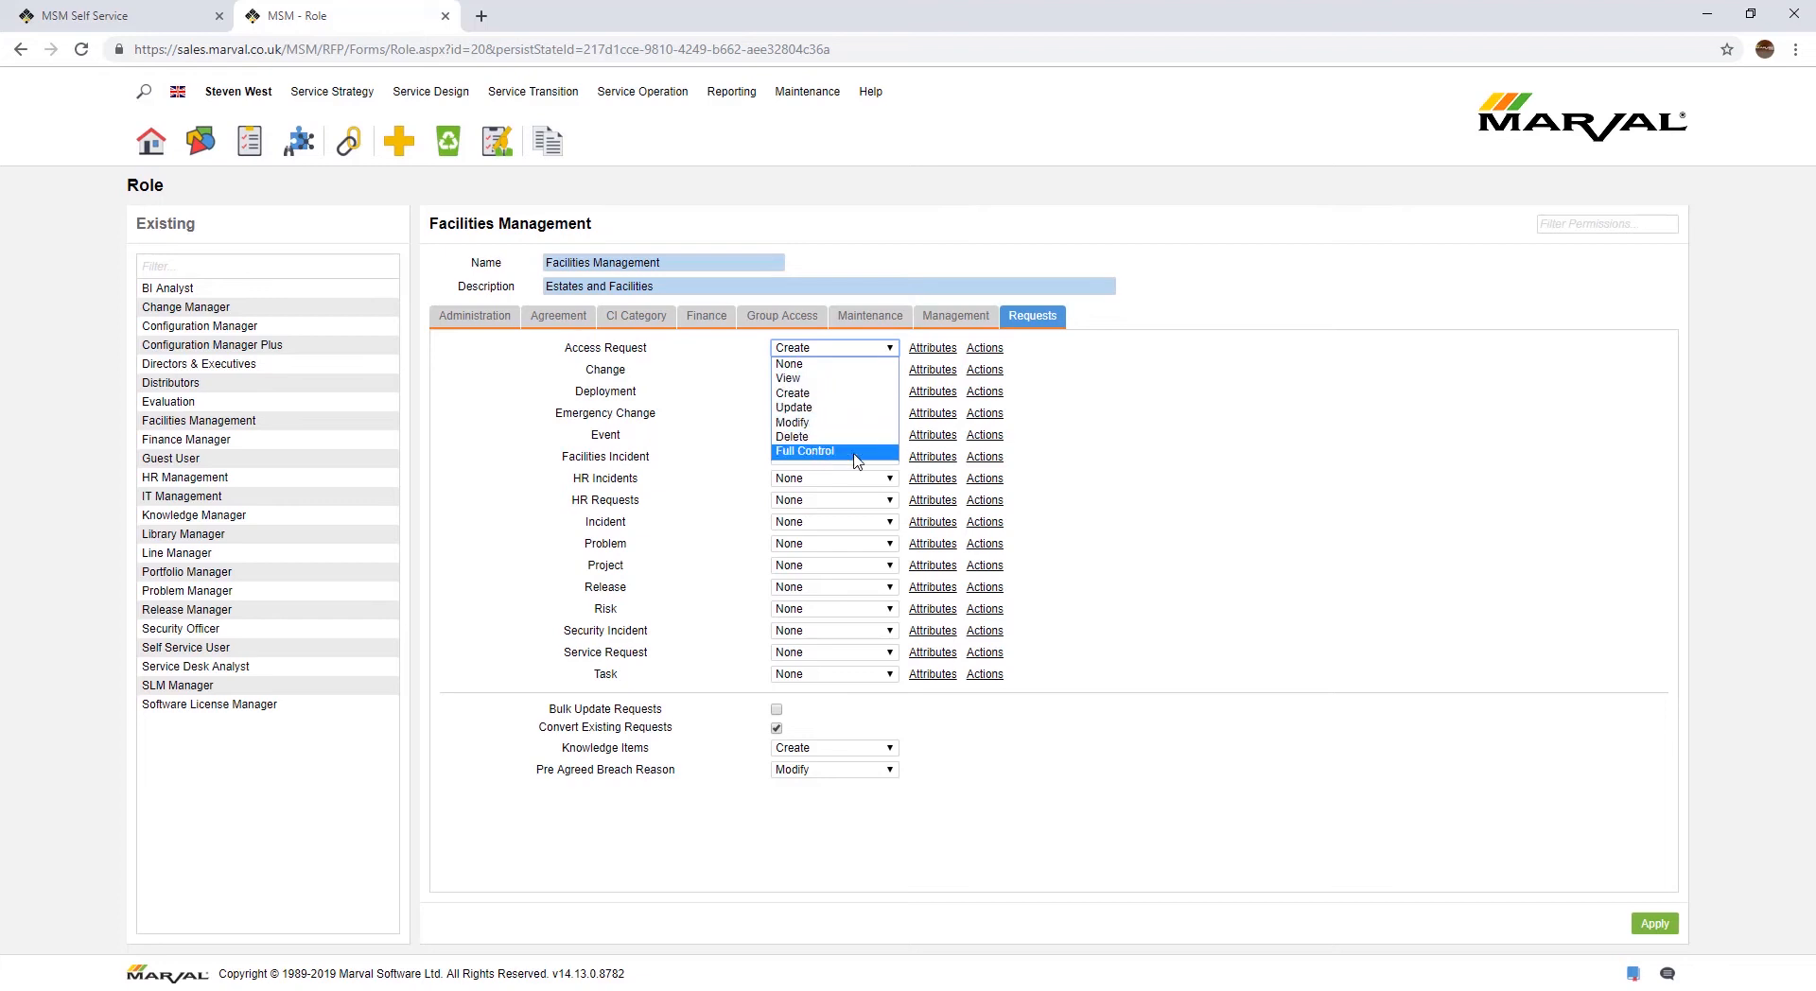
{"action": "key", "text": "Return"}
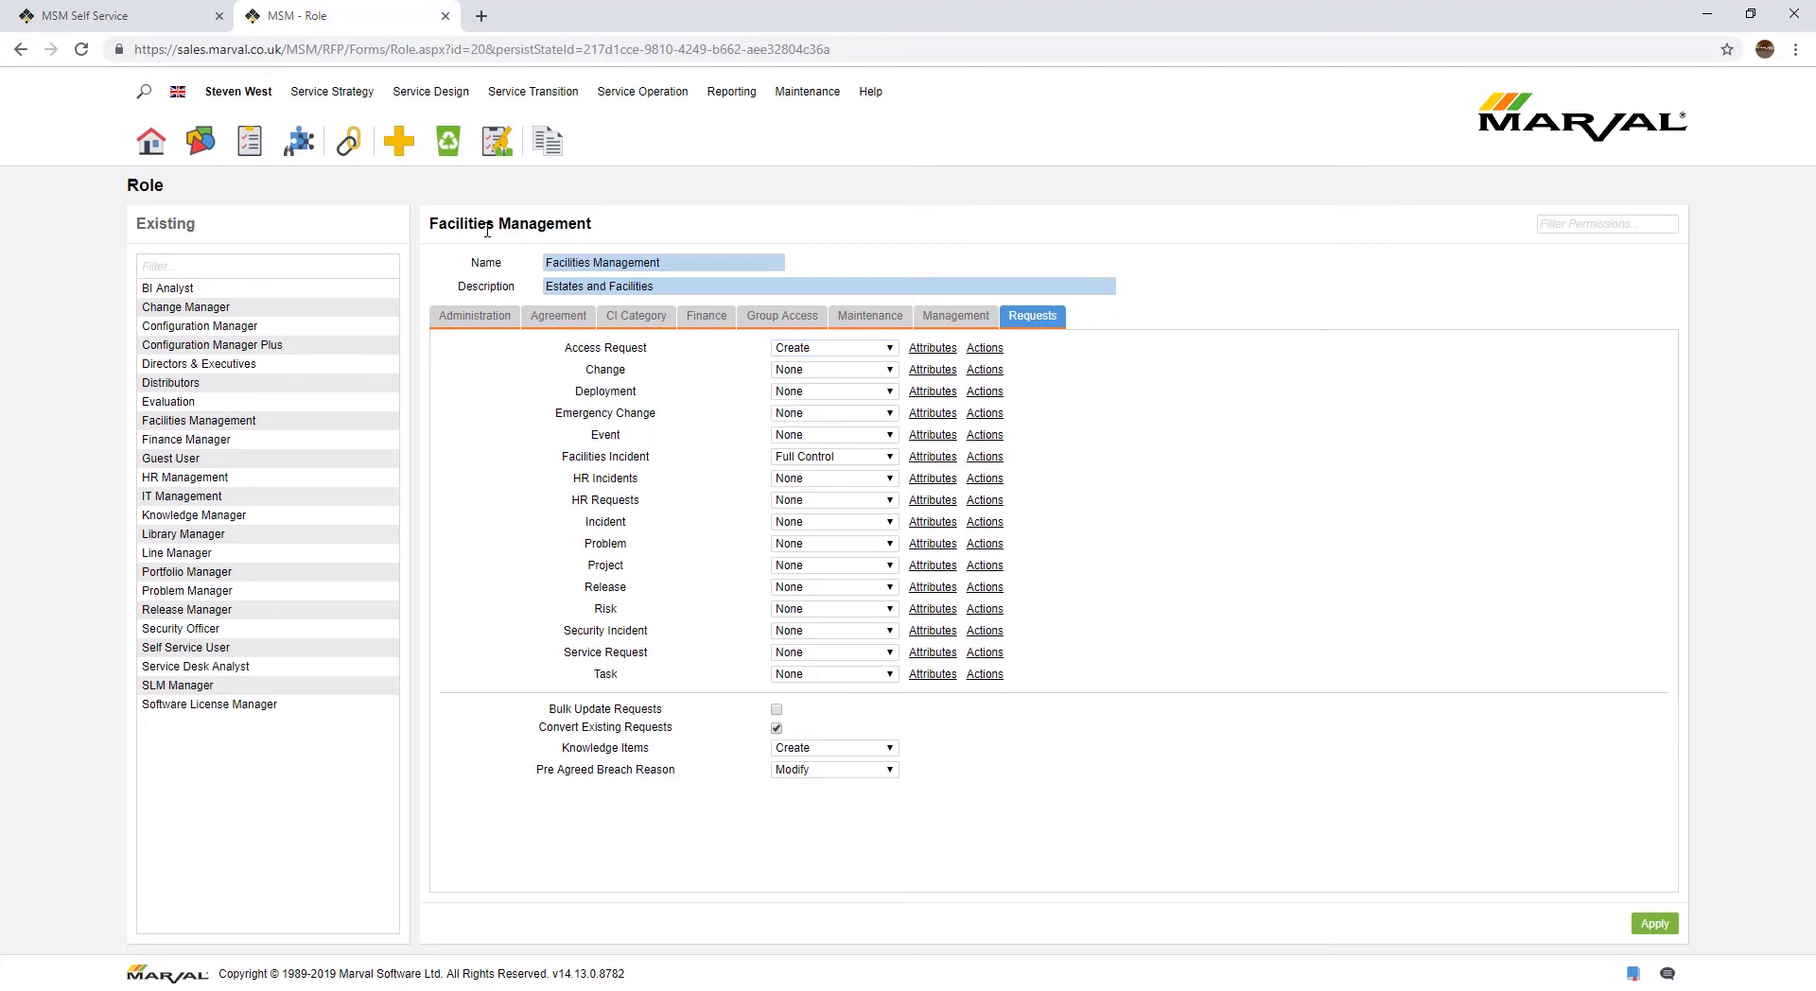
Step: Show the request permissions of the IT Management role
{"action": "left_click", "coordinate": [189, 500]}
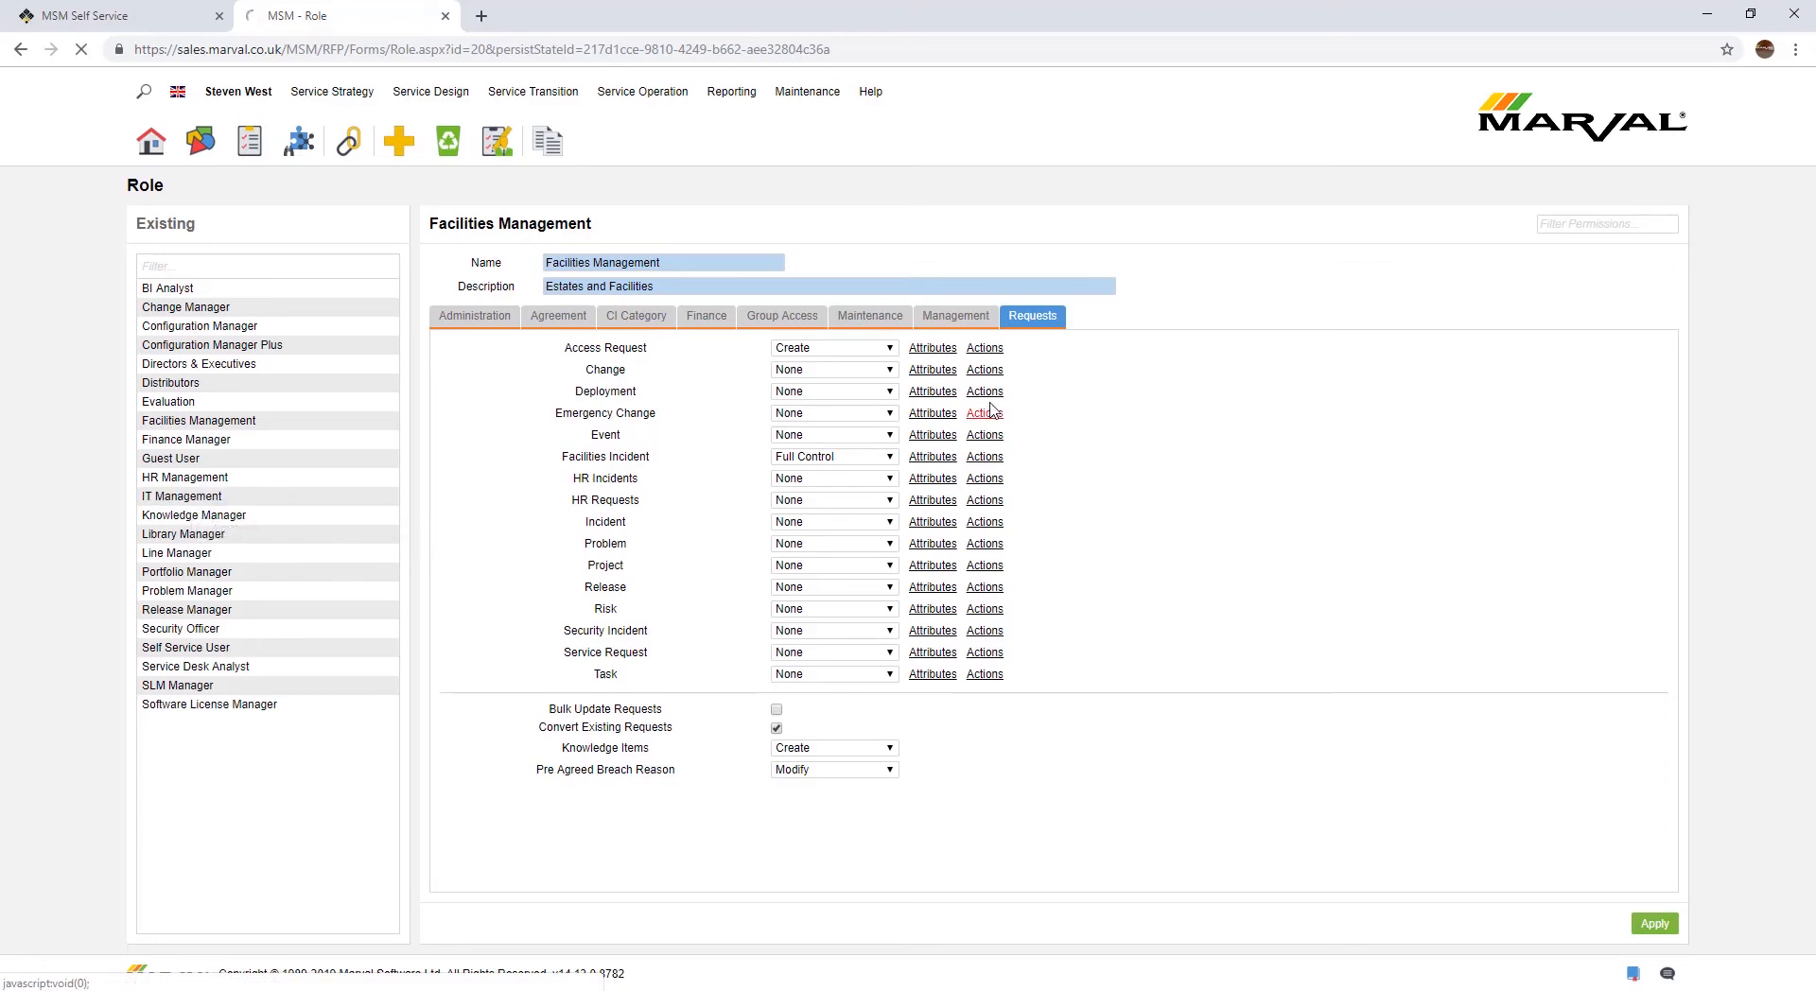
{"action": "left_click", "coordinate": [1016, 319]}
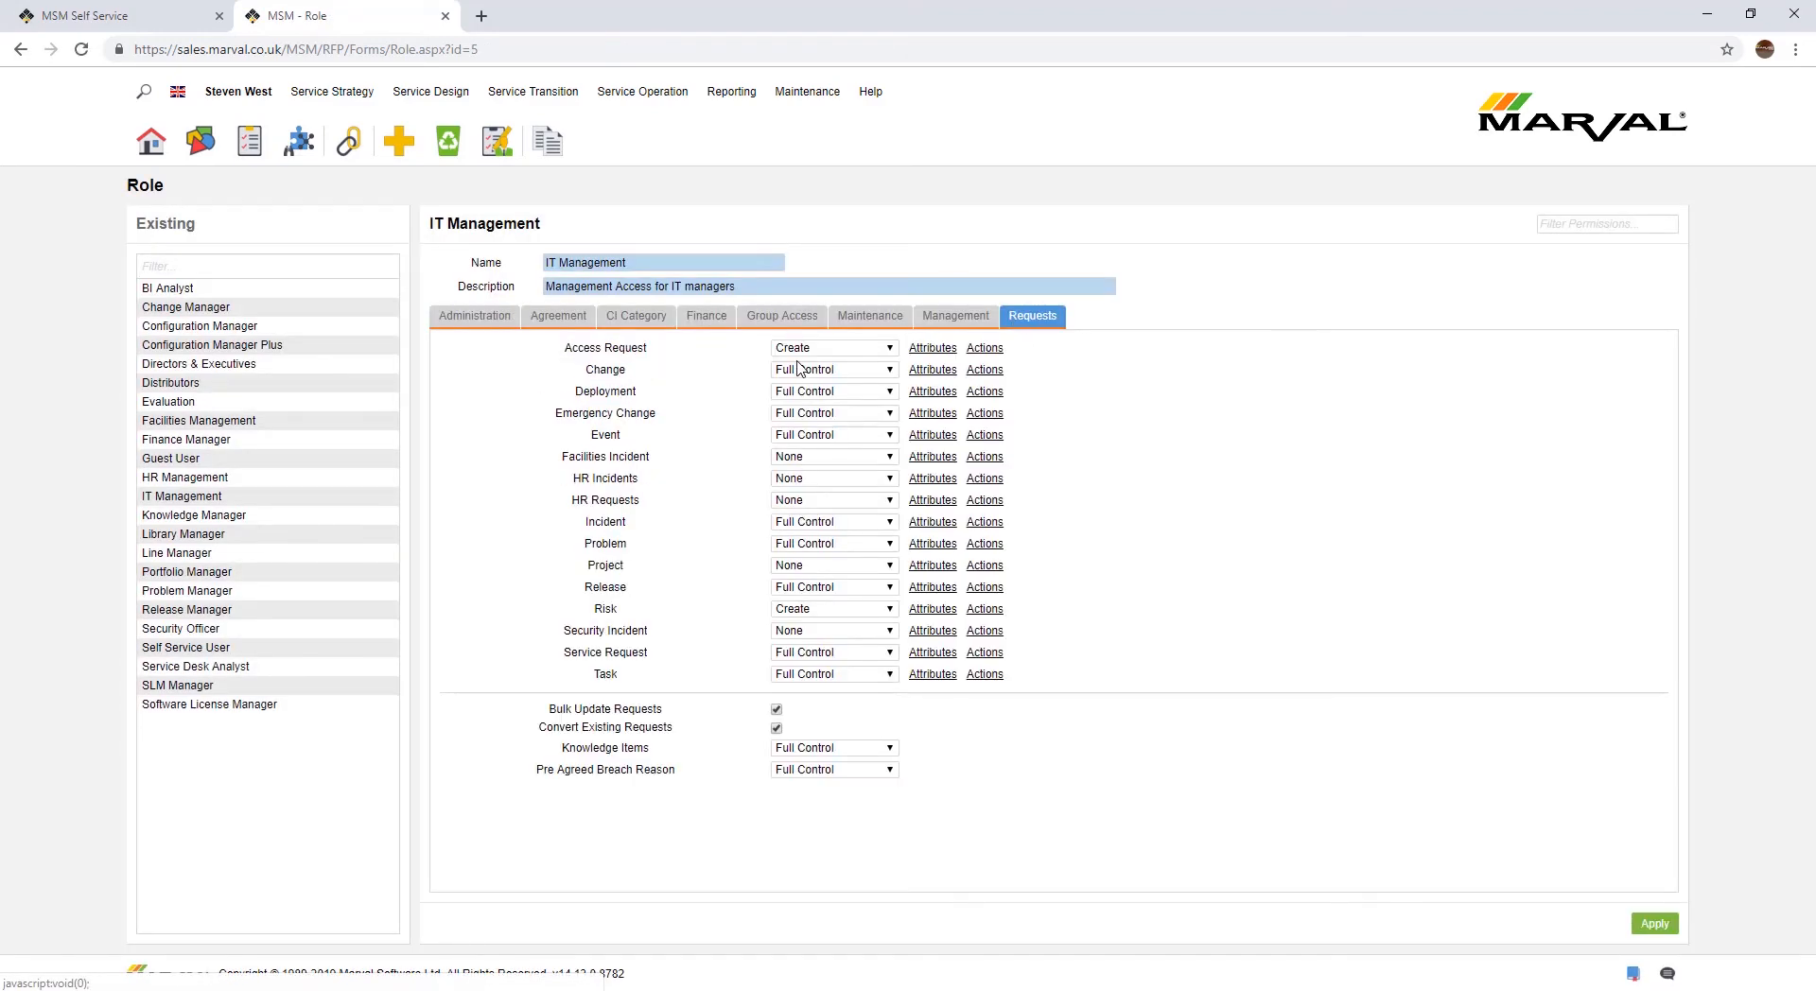